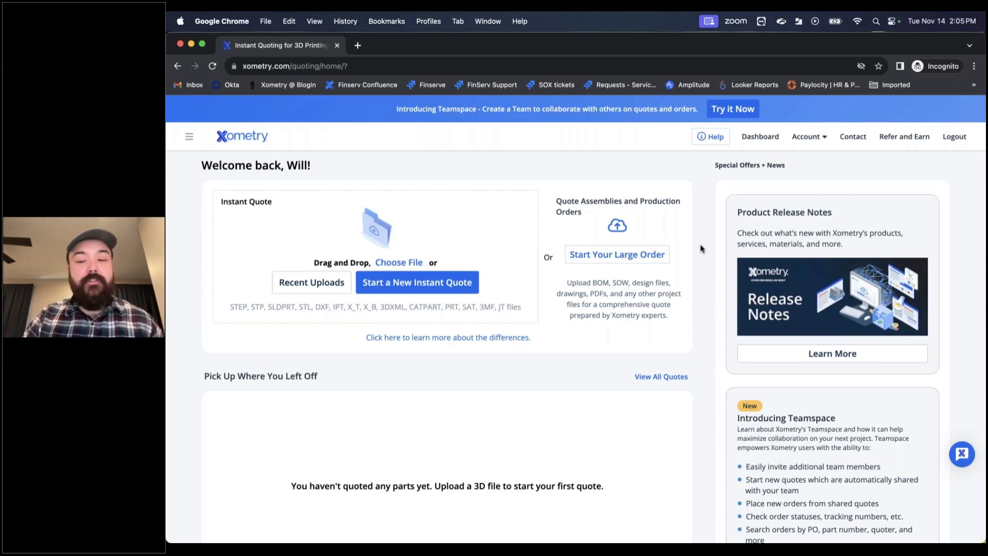
Step: Open Account Settings from the account menu and dismiss the billing profile promotion
scroll(700, 249, down, 3)
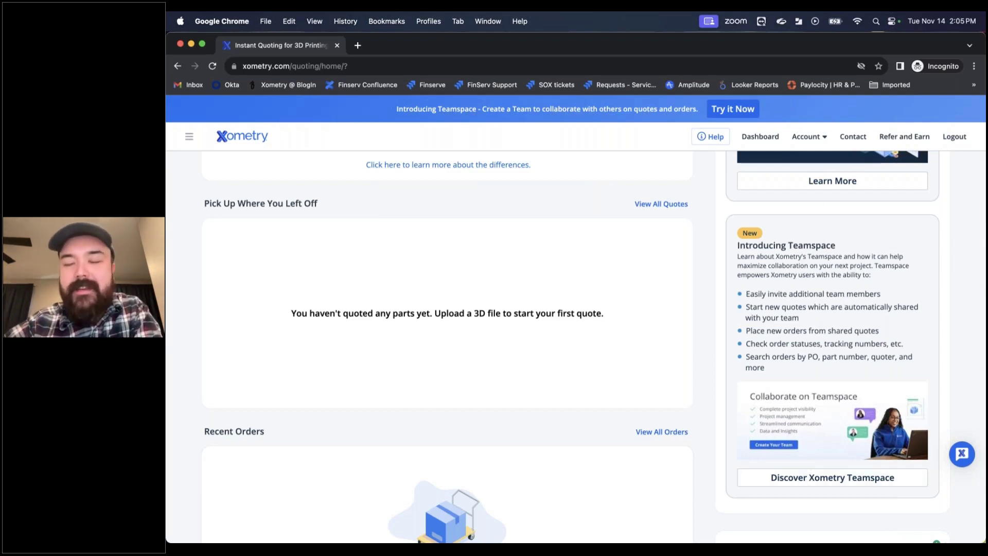
click(820, 140)
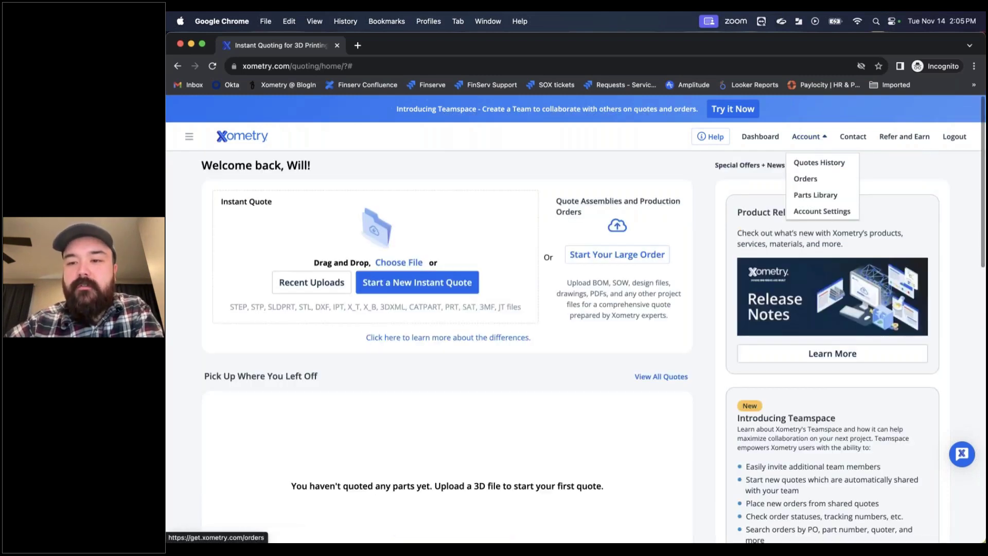
click(810, 215)
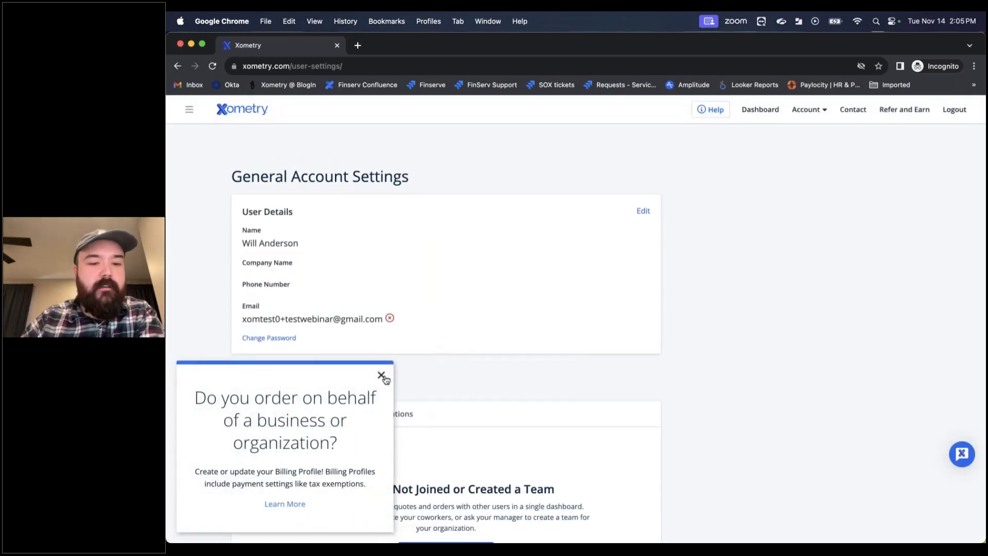
click(380, 374)
Step: Scroll to the Teams section, confirm there are no pending invitations, and return to My Teams
scroll(479, 398, down, 1)
scroll(479, 398, down, 3)
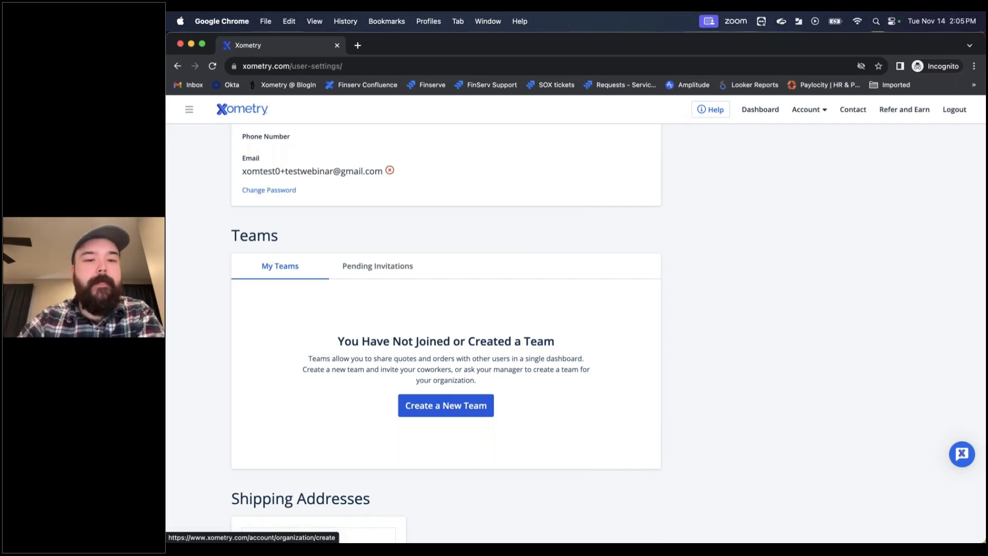
click(402, 276)
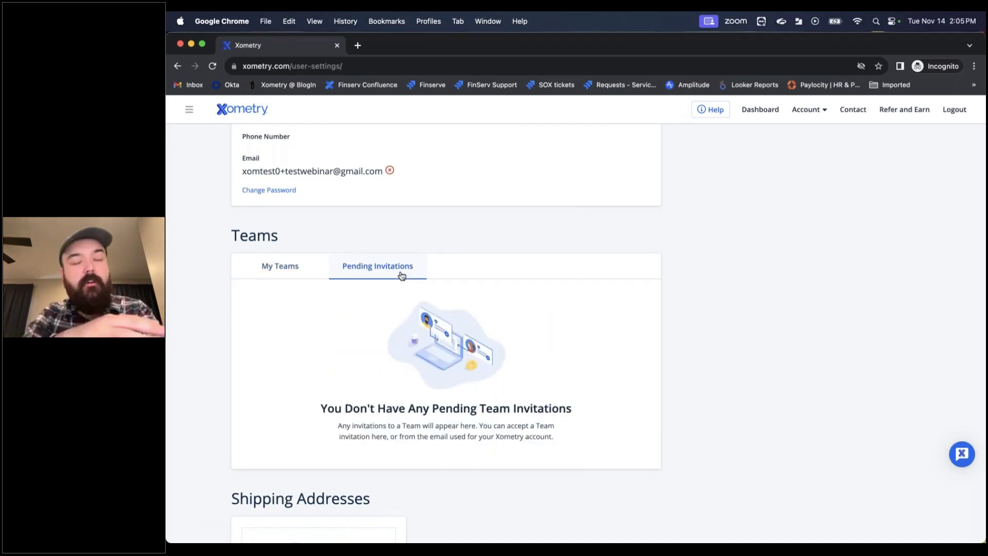
click(301, 275)
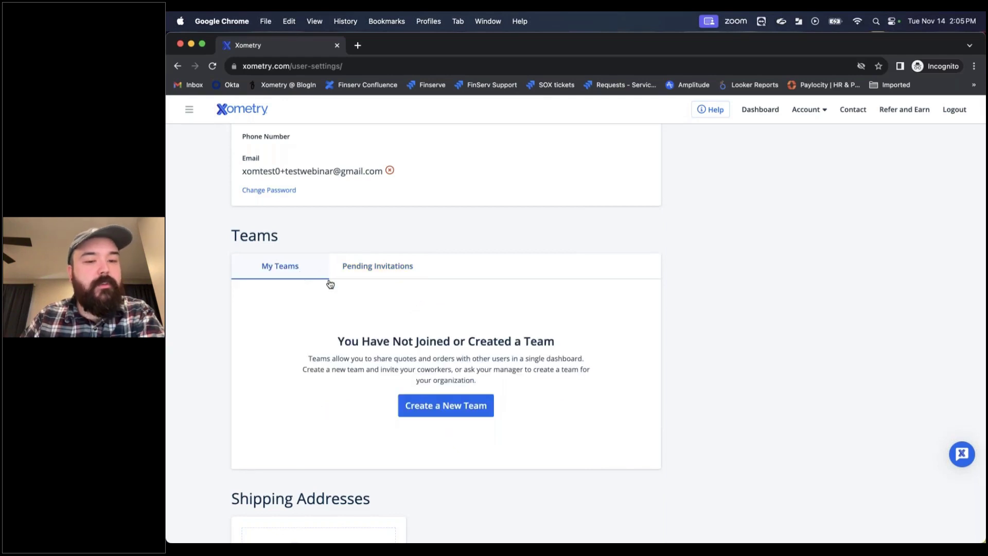
Step: Create a new team named 'MKP Quoterzz'
click(474, 414)
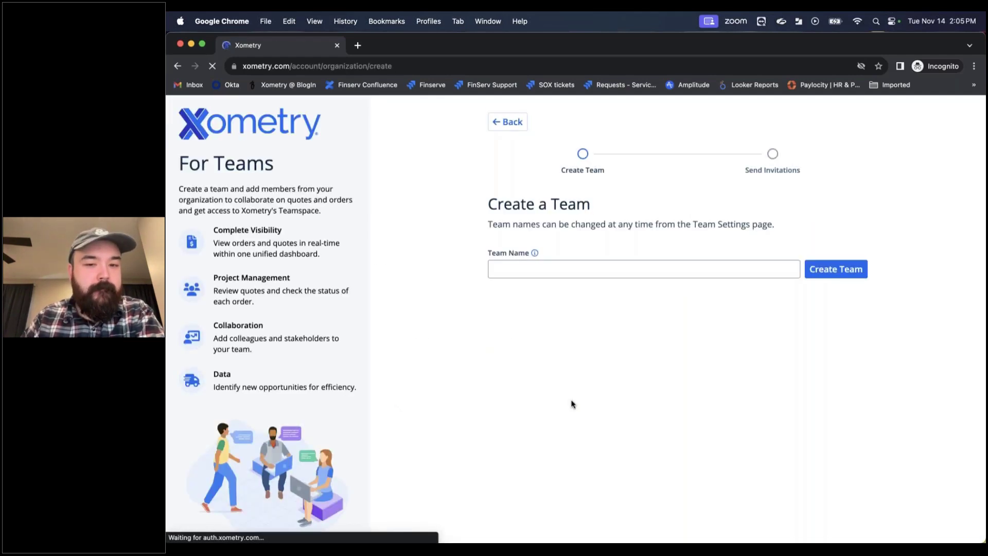
click(612, 274)
text(MKP Qu)
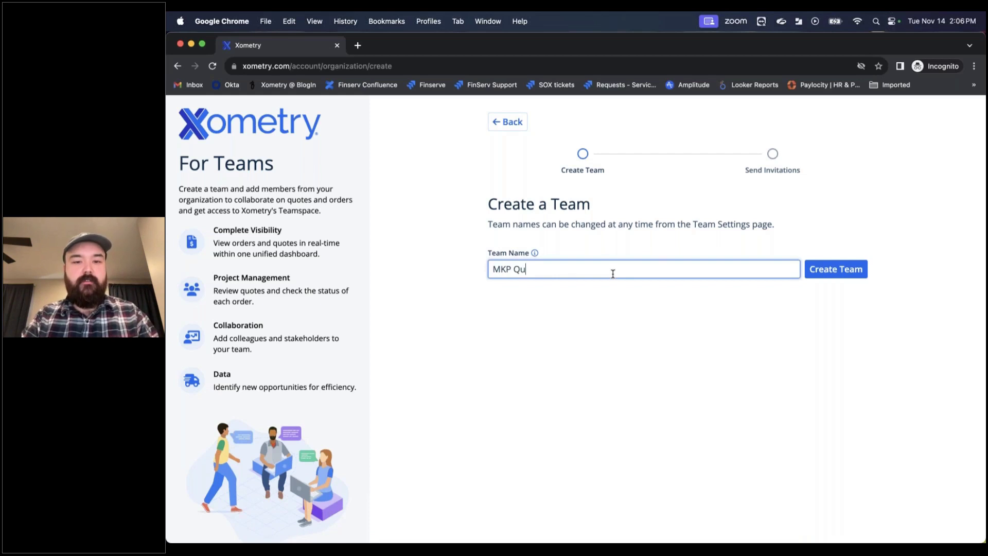
text(oterzz)
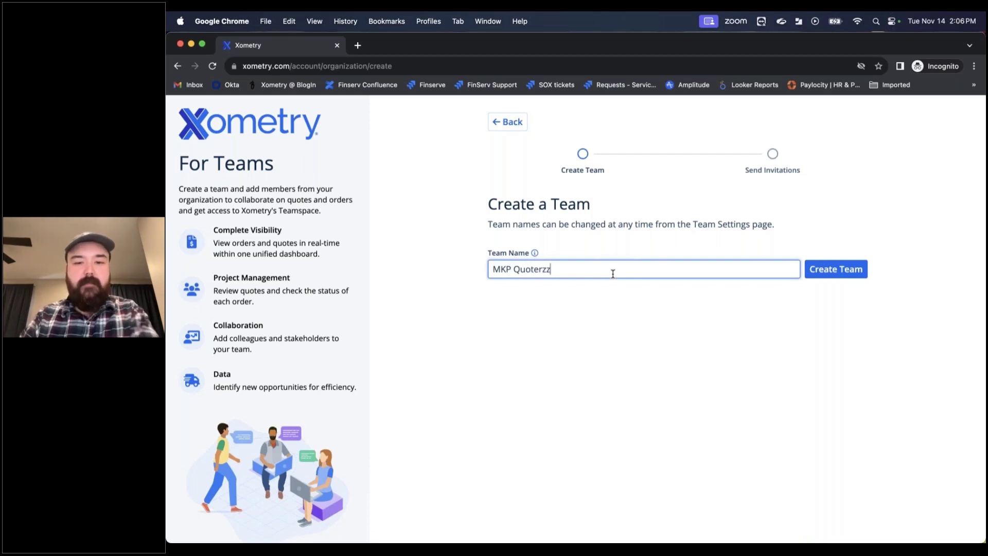
click(829, 276)
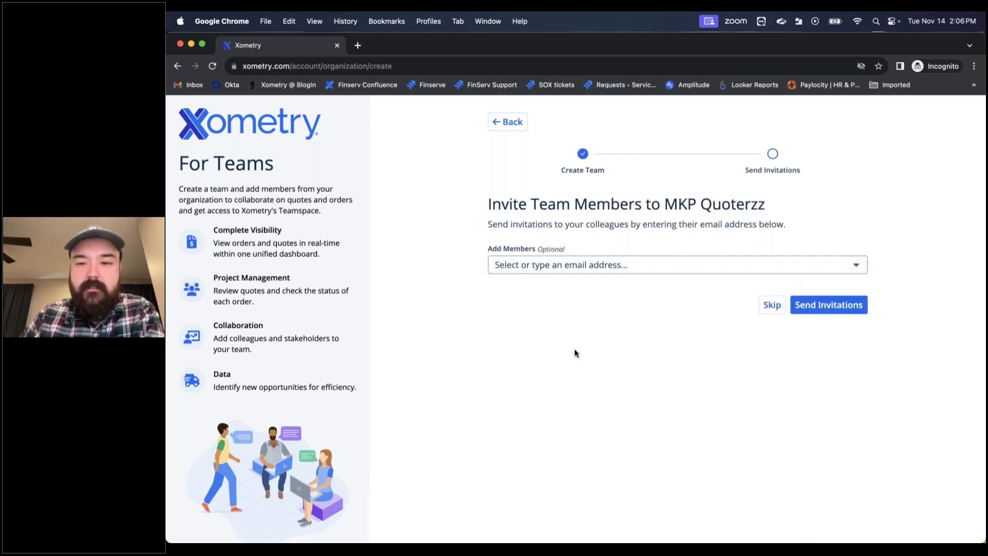
Step: Add a colleague's e-mail address as an invitee to the new team
click(592, 271)
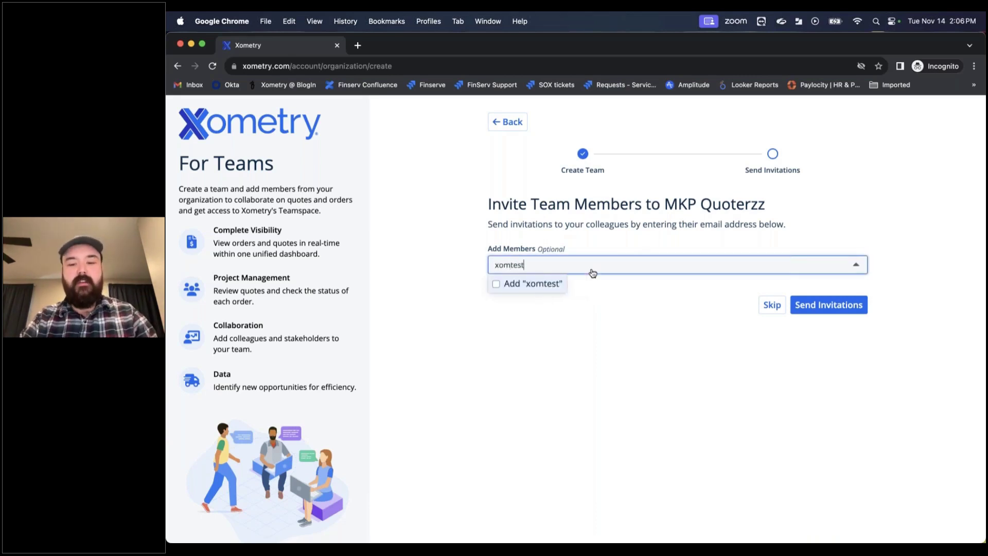
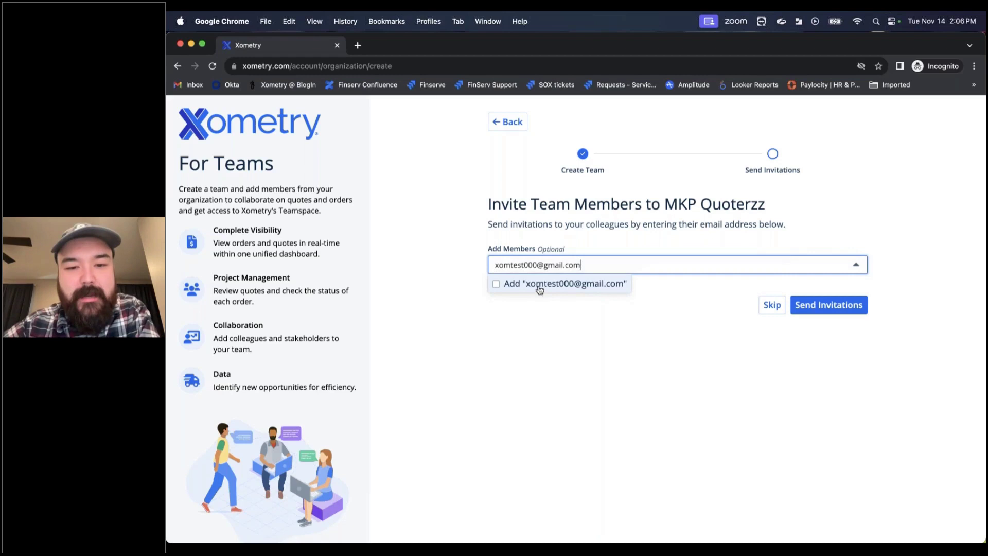
click(495, 284)
click(683, 308)
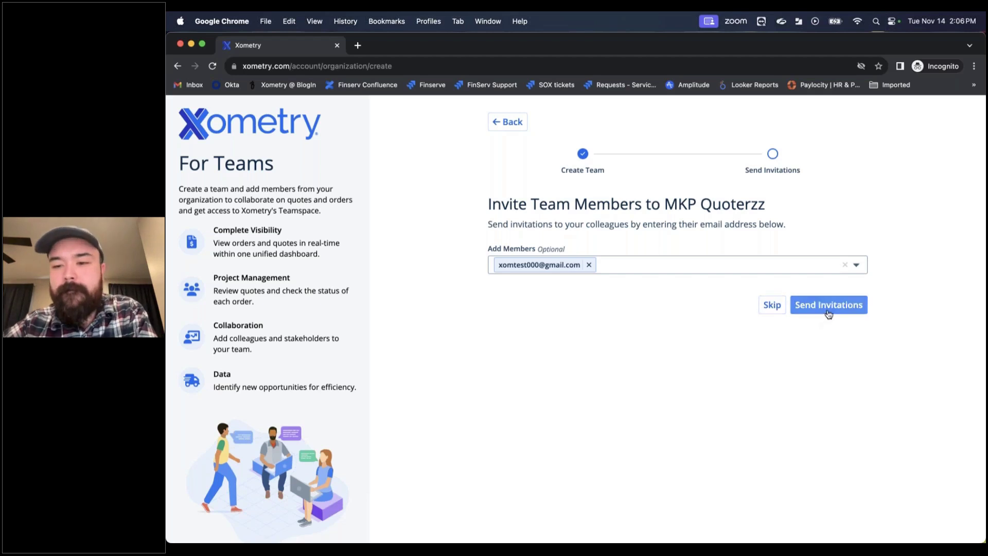
Step: Send the invitation and open team management for MKP Quoterzz
click(829, 307)
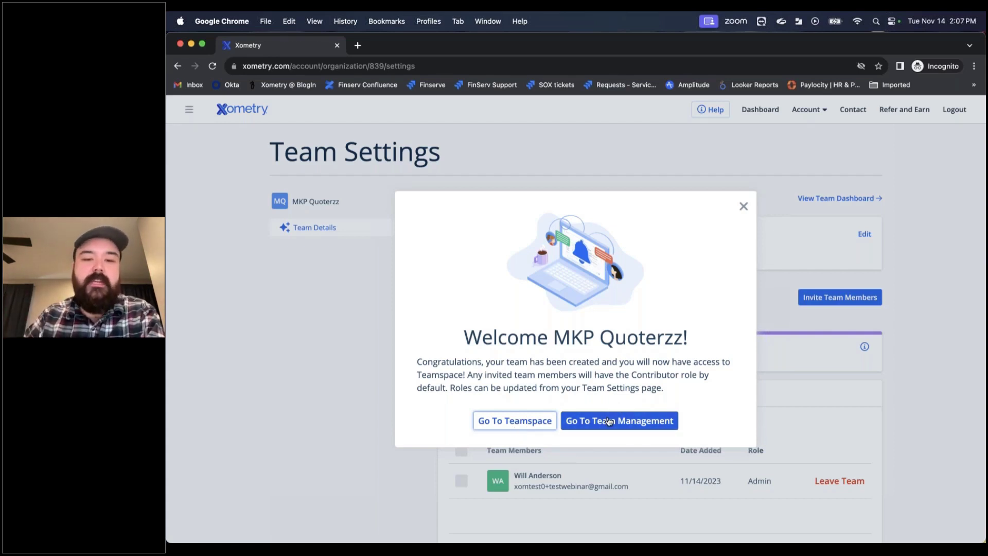
click(633, 421)
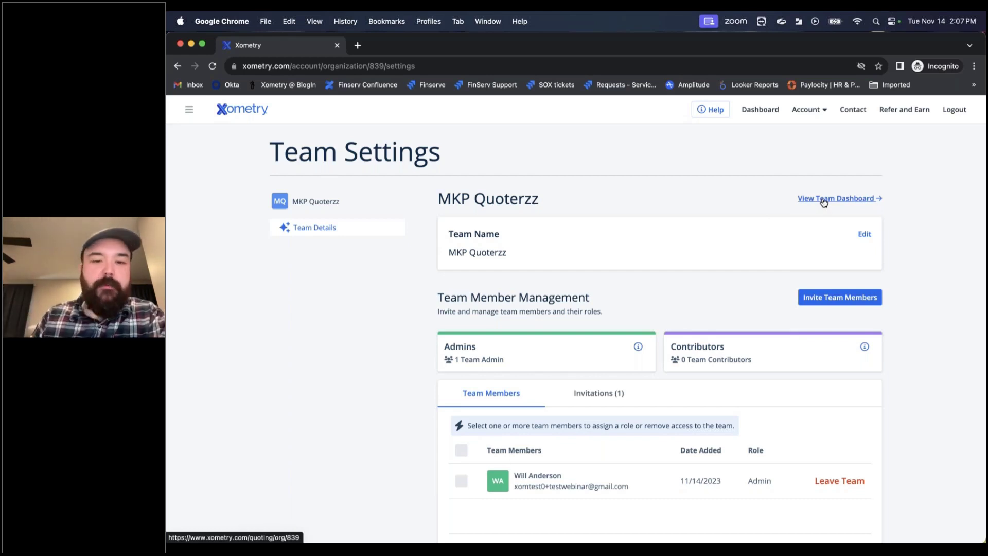
Step: Rename the team to 'MKP Quoterz' and open the Invite Team Members form
click(866, 234)
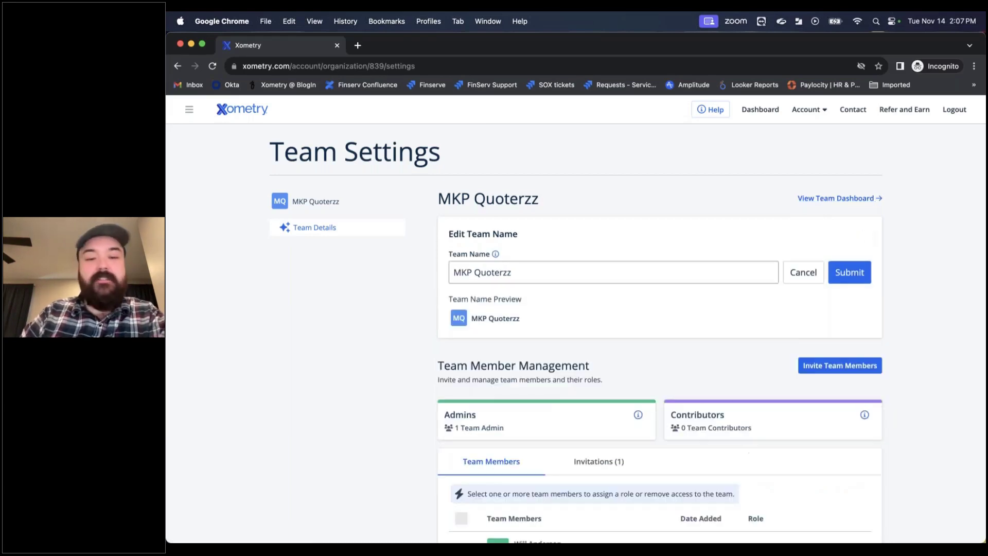
click(515, 268)
key(BackSpace)
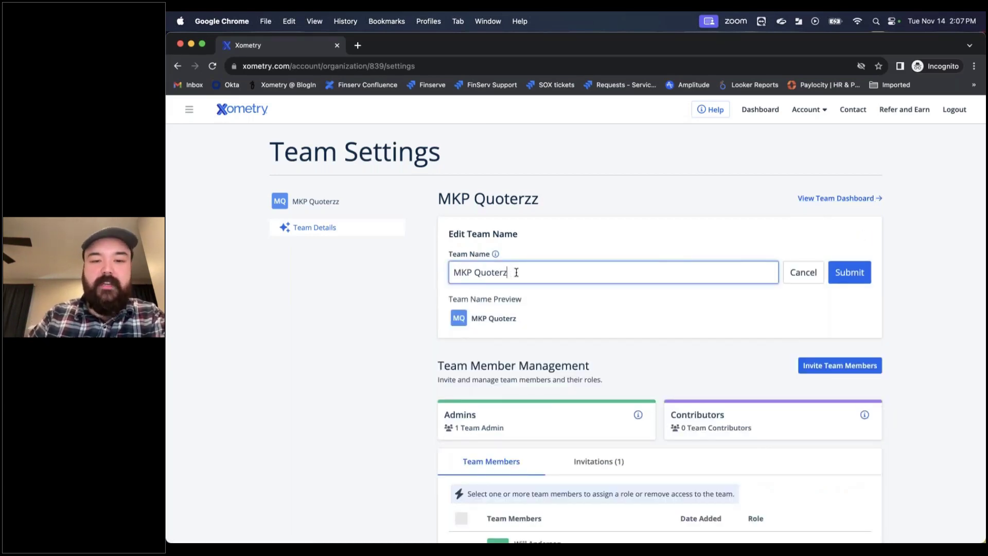
click(850, 273)
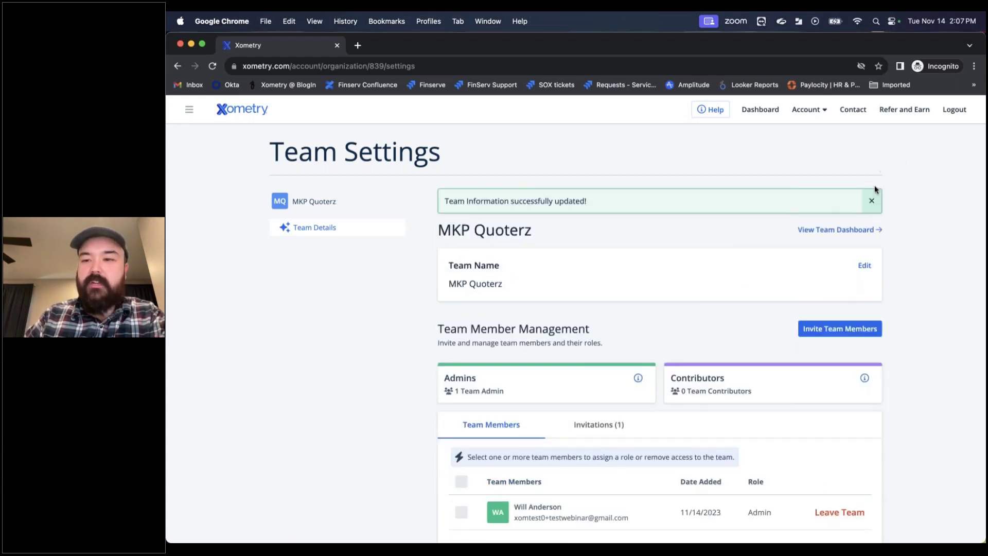
click(872, 204)
scroll(719, 238, down, 2)
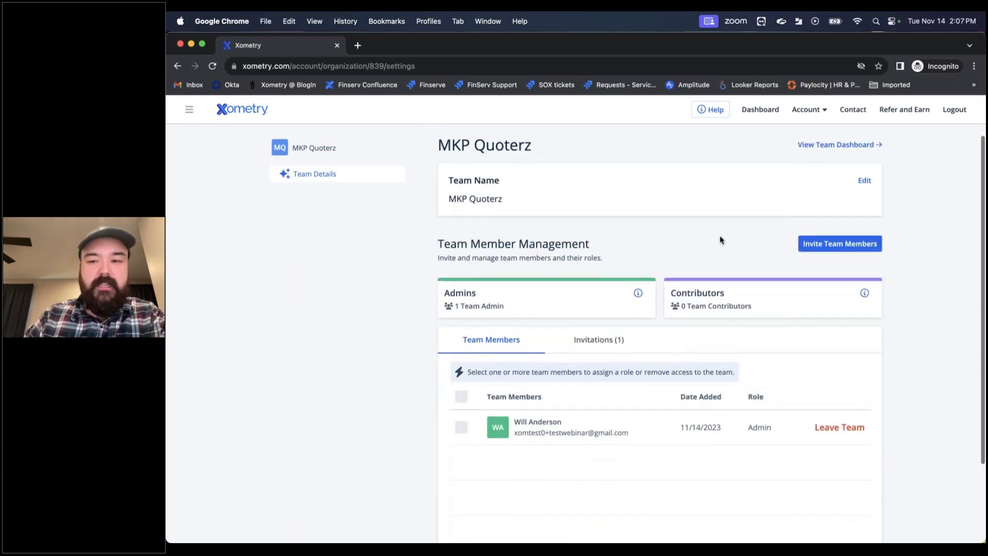
click(840, 244)
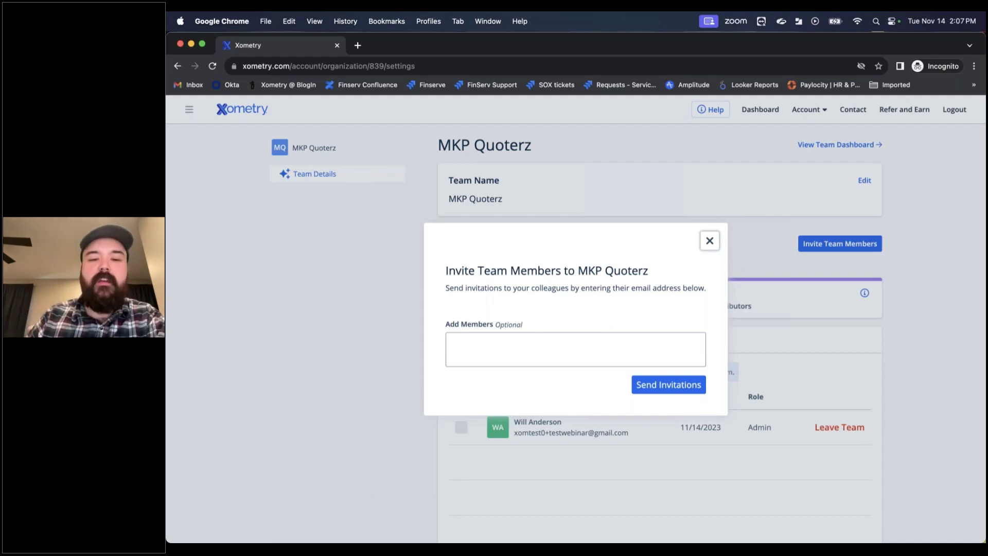
Step: Close the invite form unsent and view the Invitations tab listing the Contributor invitee
click(563, 337)
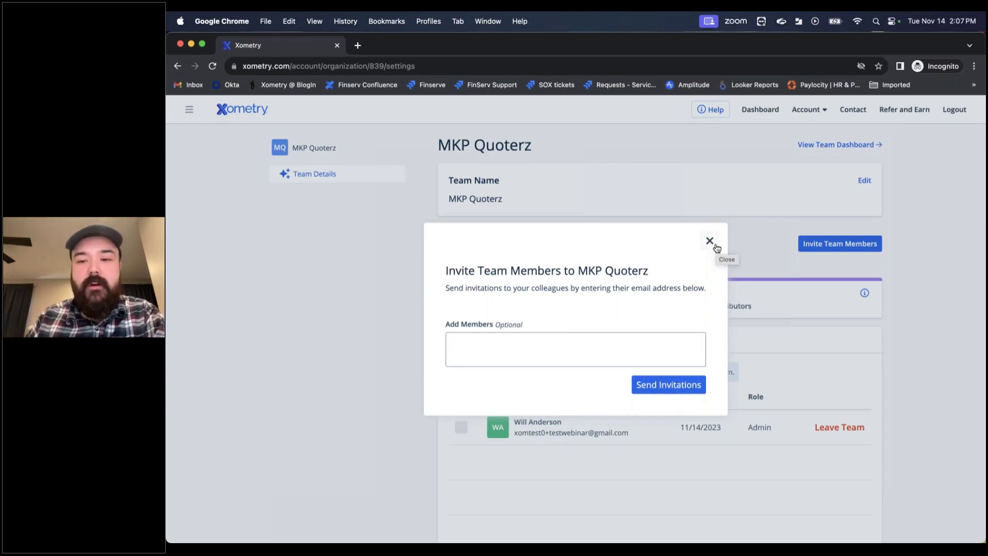
click(710, 241)
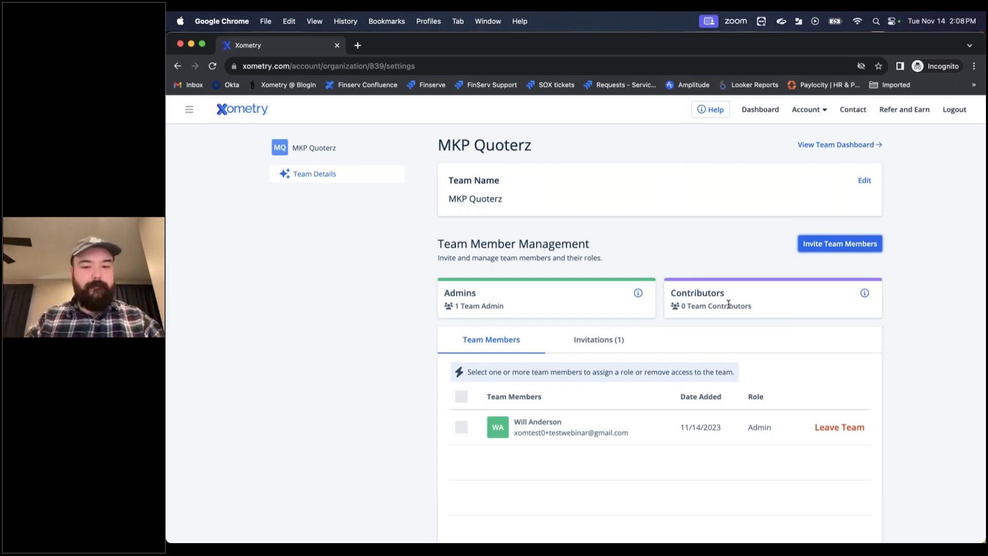
scroll(604, 315, down, 2)
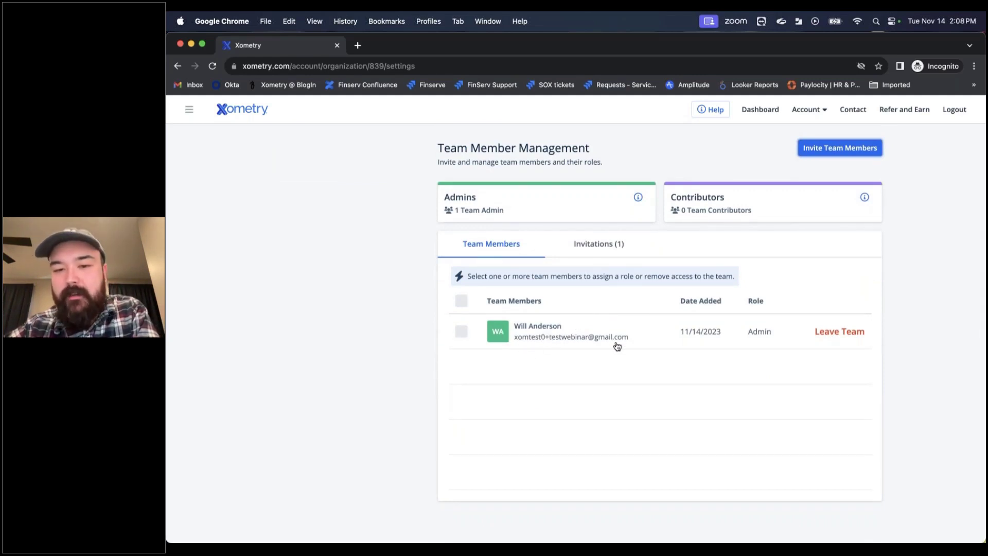
click(593, 249)
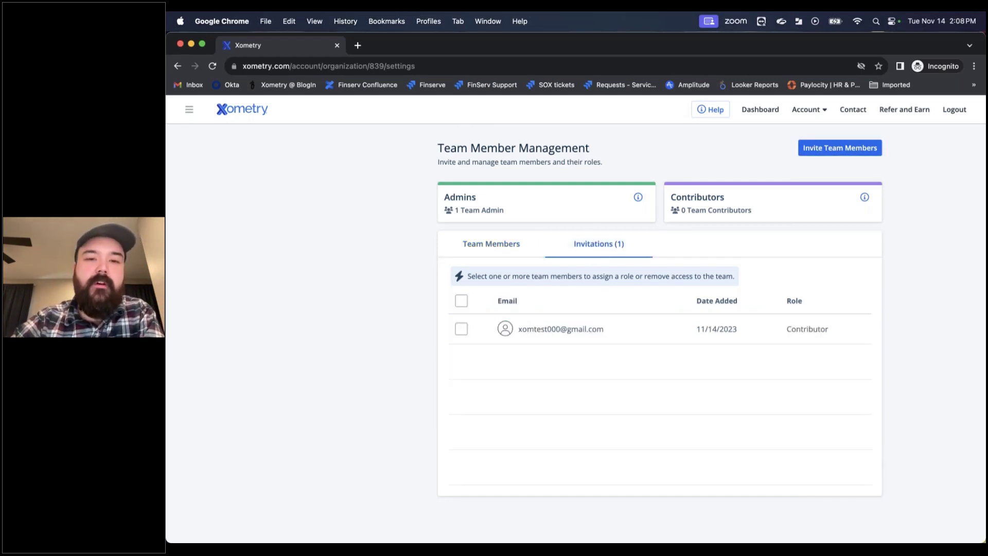
Step: In the Gmail window, open the Xometry team invitation e-mail and accept the invitation
key(ctrl+Up)
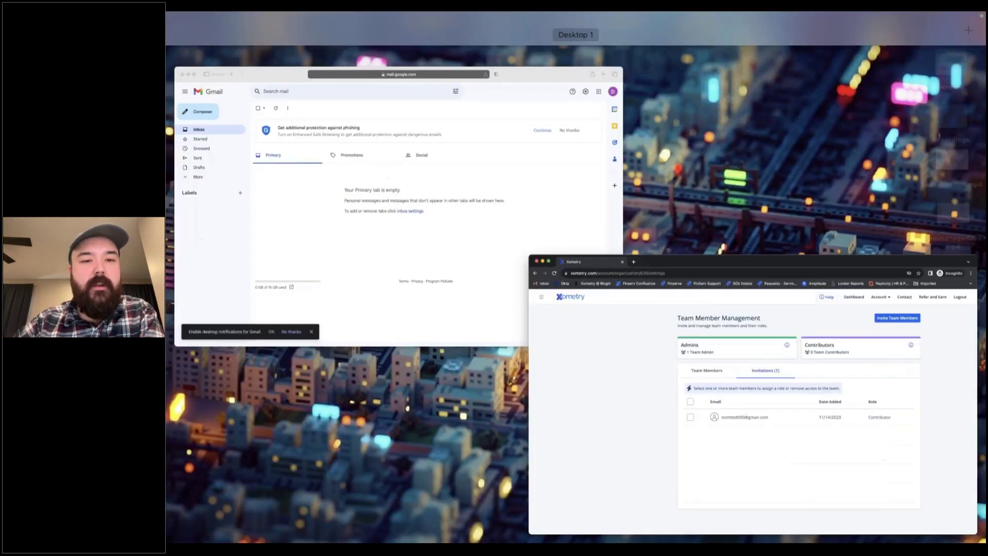
click(459, 216)
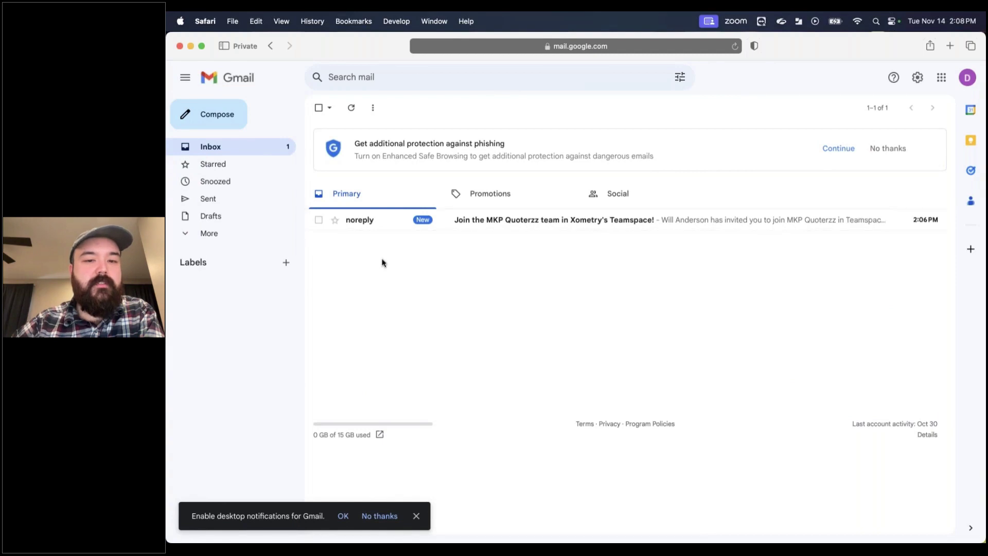
click(540, 229)
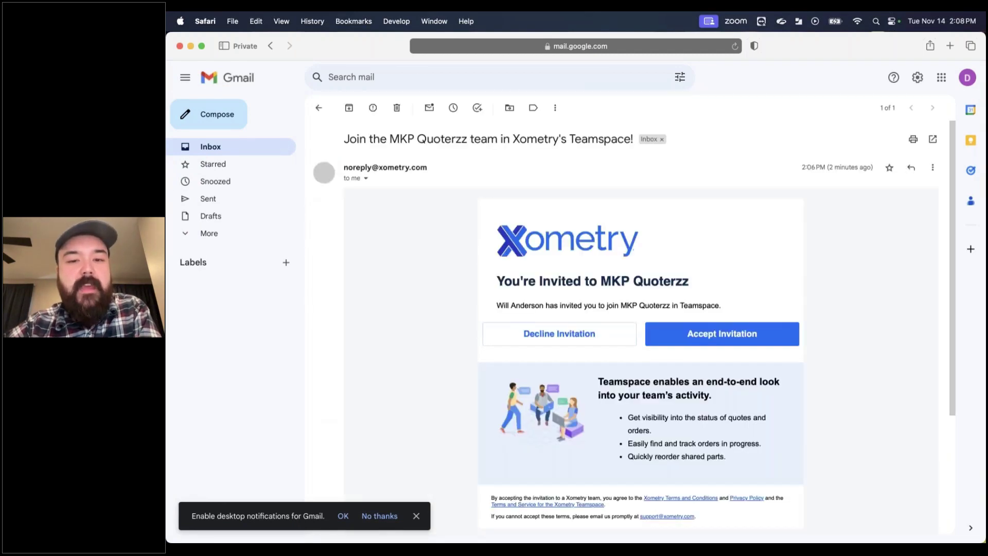
scroll(432, 280, down, 3)
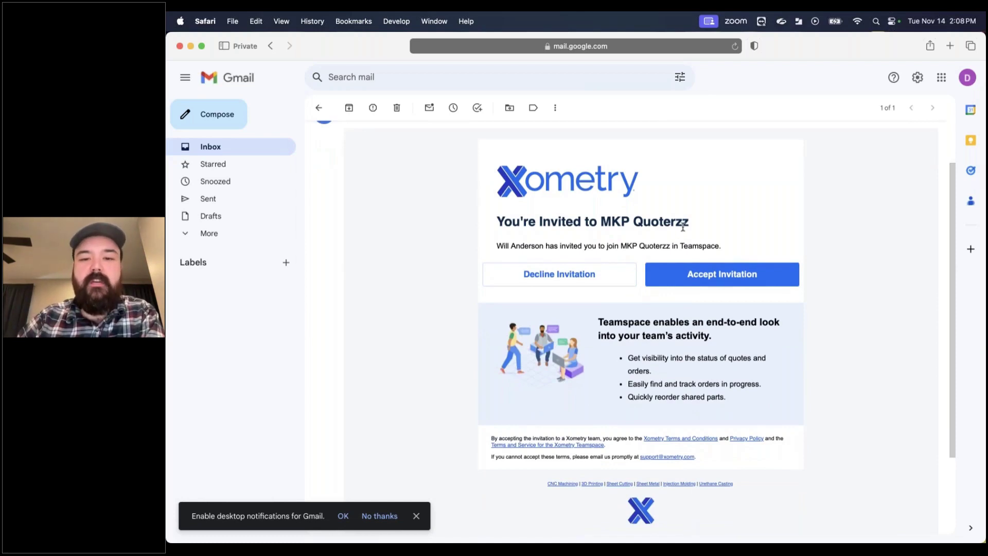
scroll(683, 227, up, 1)
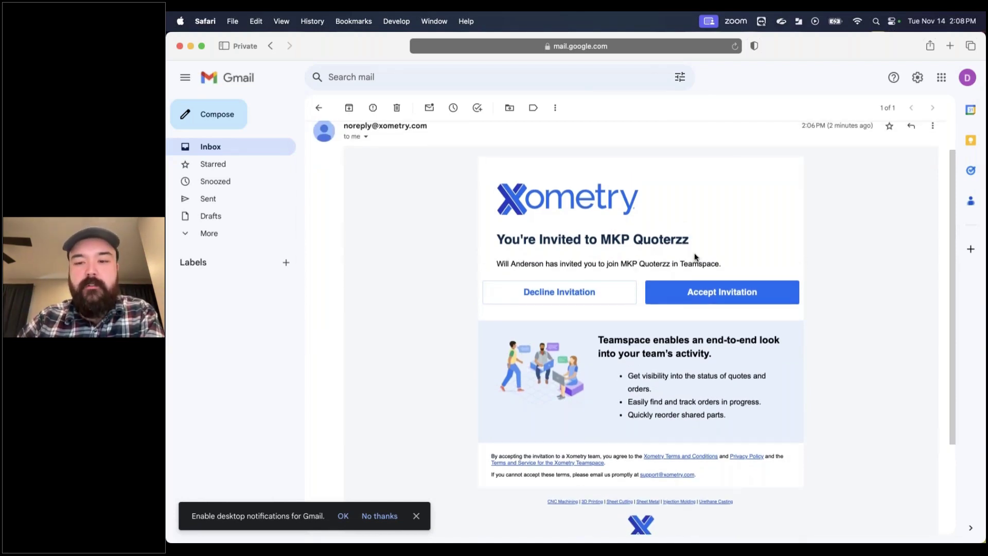
click(694, 294)
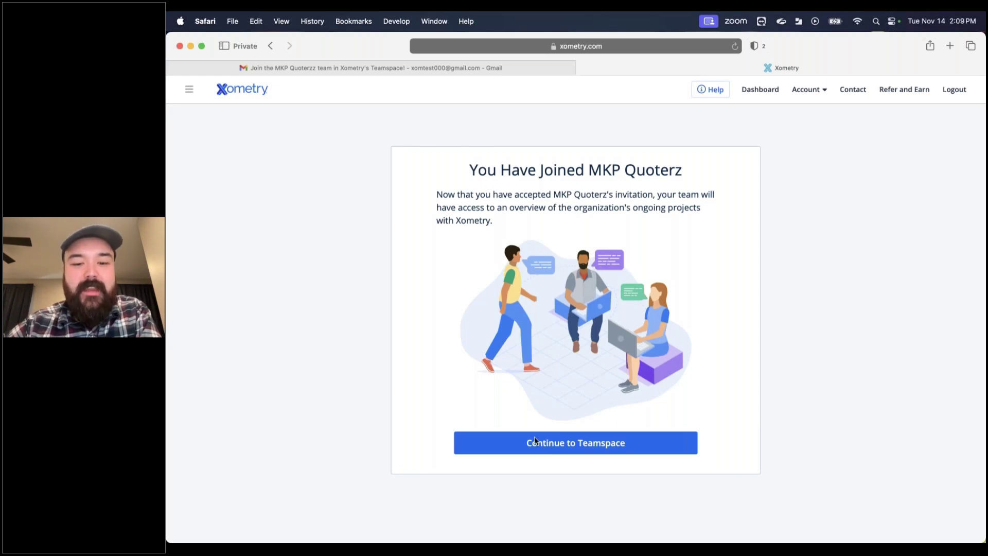
Step: Continue into the MKP Quoterz Teamspace, declining to share previous quotes and orders
click(567, 451)
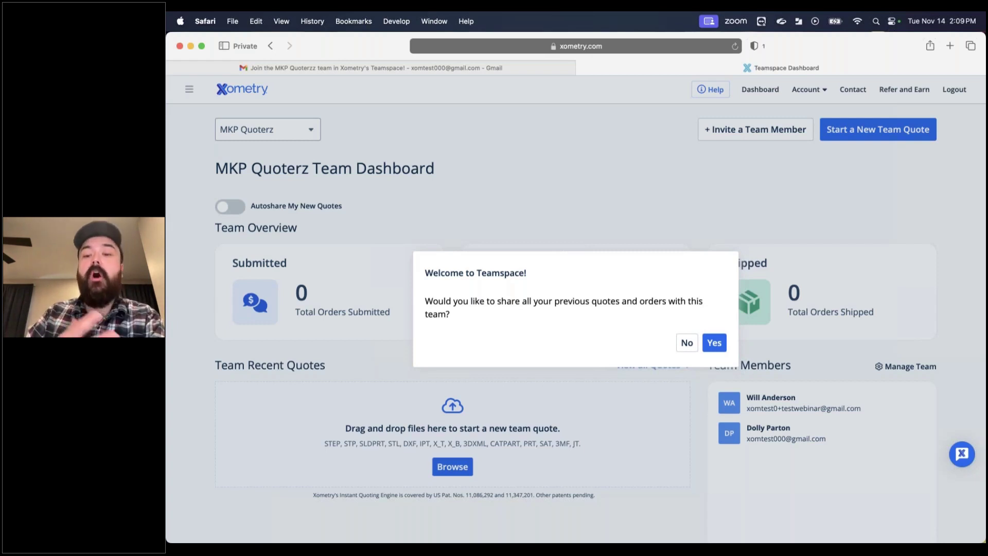
click(686, 344)
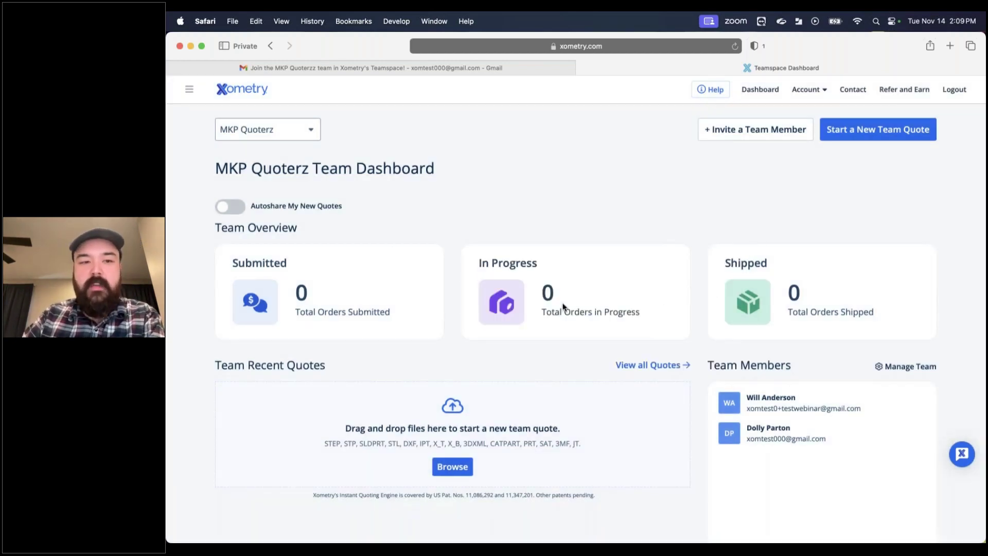
key(ctrl+Up)
Step: Return to the admin's window and reload the team member management page
click(481, 255)
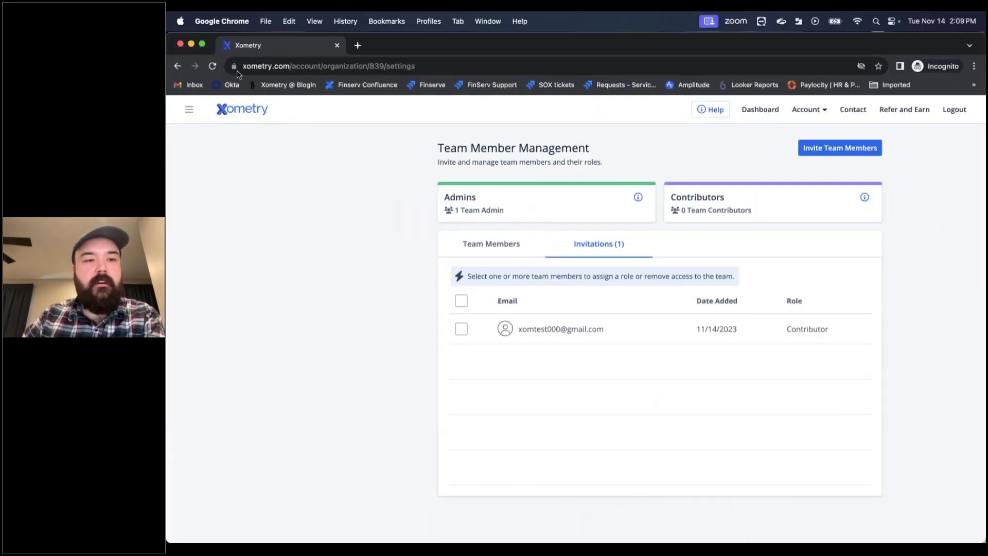
click(212, 66)
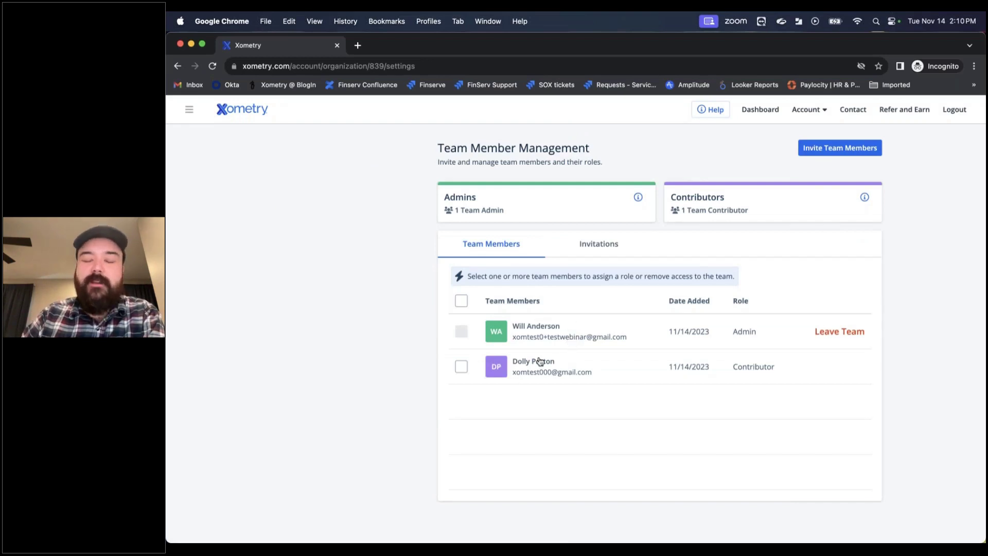
Step: Promote the second team member to Admin
click(593, 253)
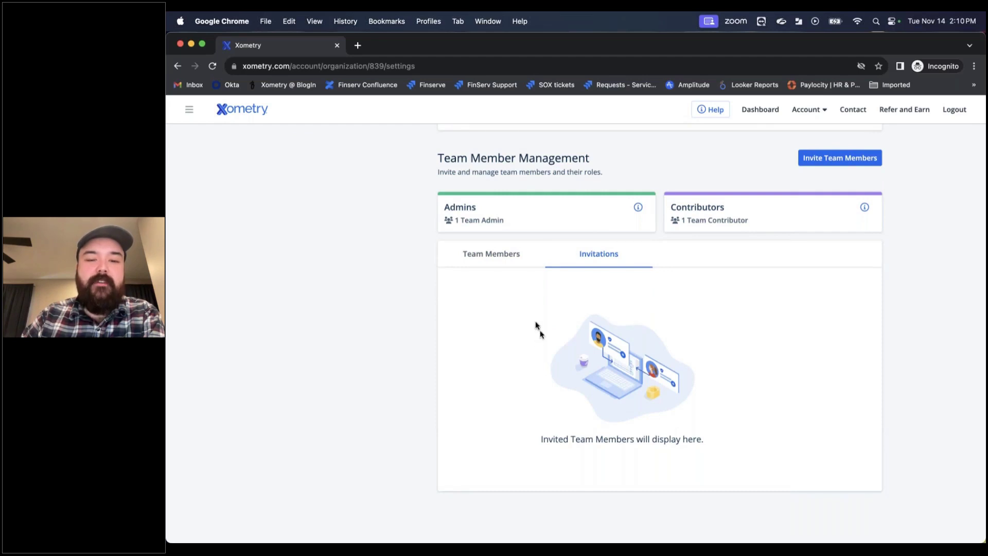
click(504, 259)
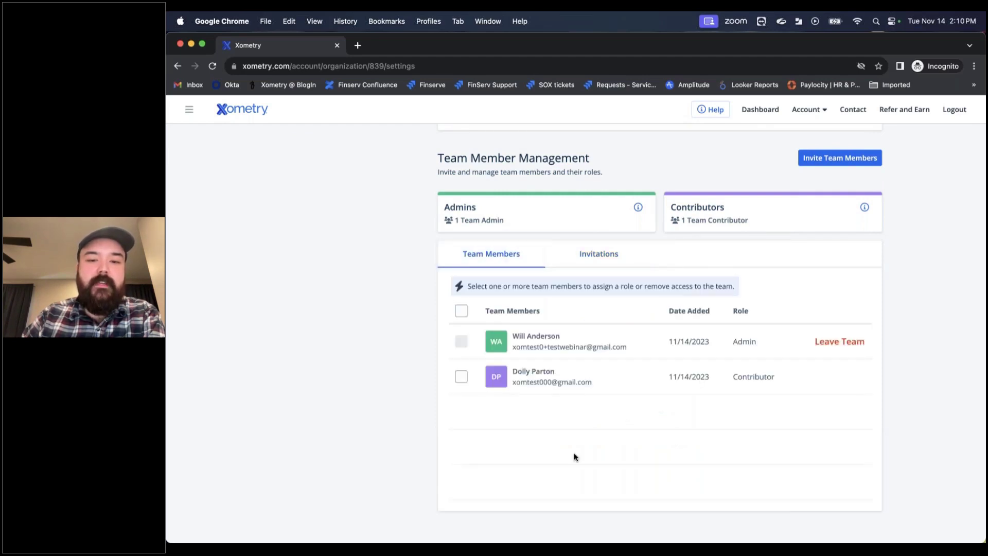
click(461, 377)
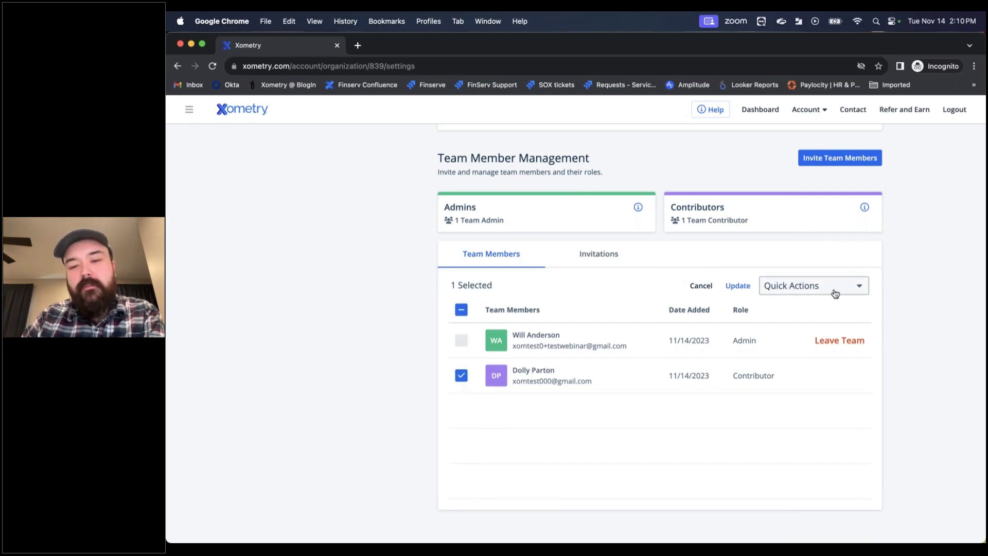
click(835, 287)
click(823, 303)
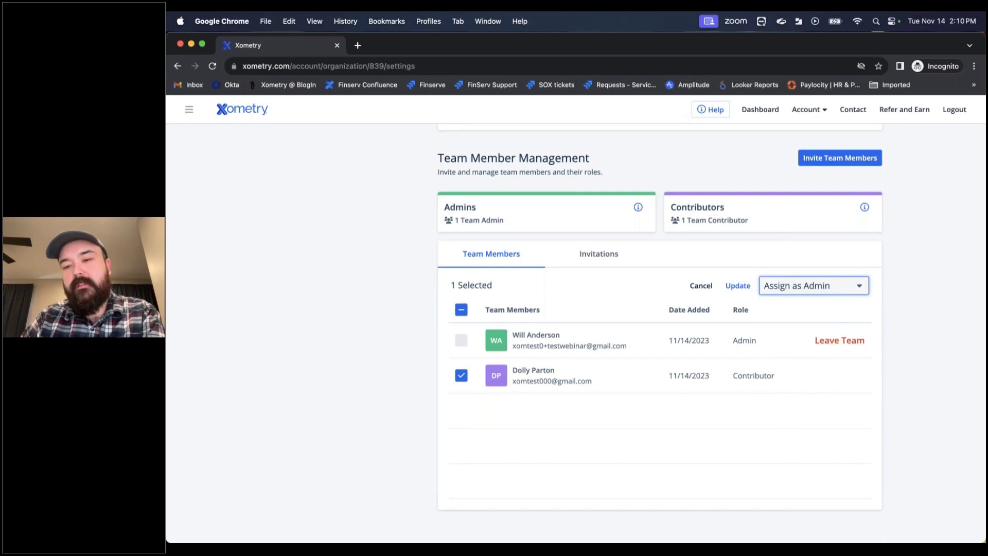
click(743, 287)
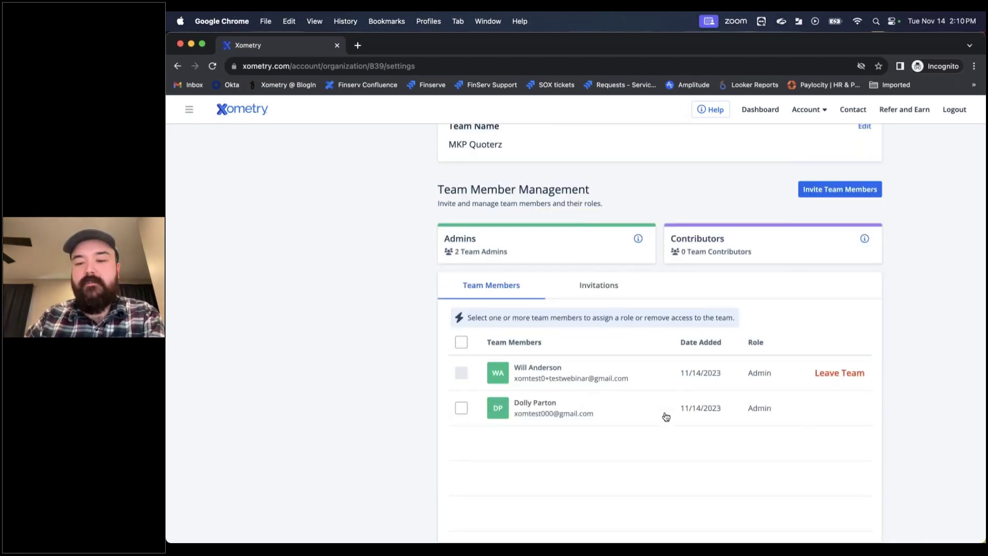
Step: Change the second member's role back to Contributor
click(461, 409)
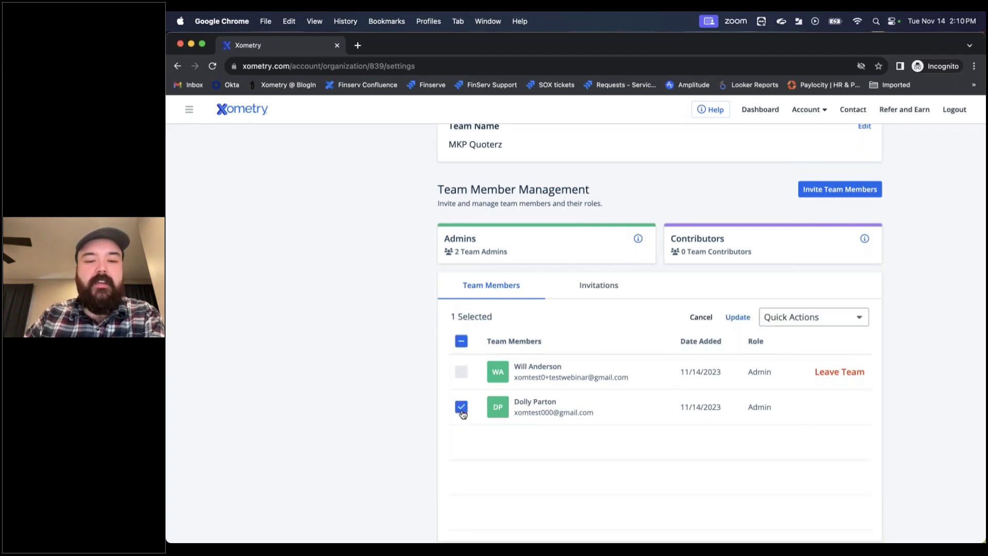
click(777, 289)
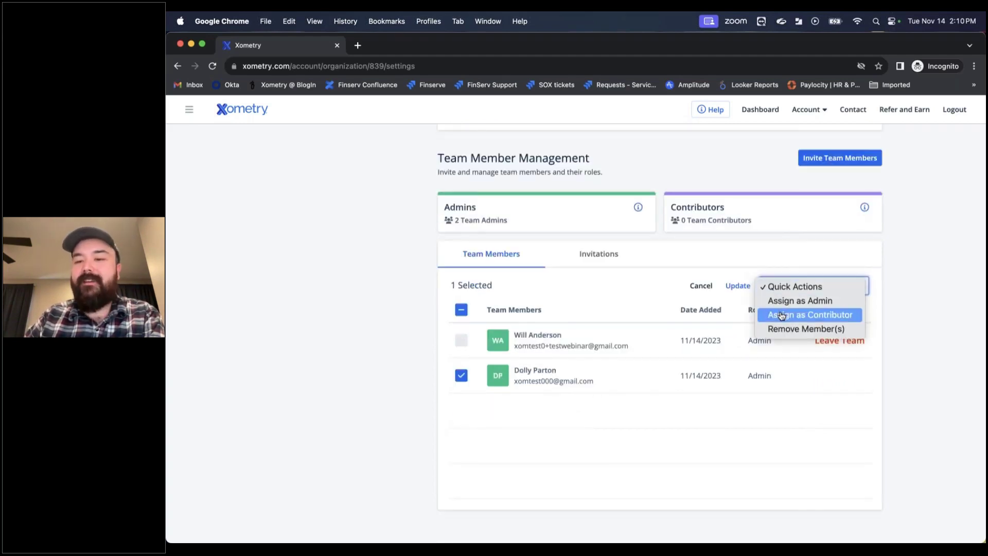
click(782, 314)
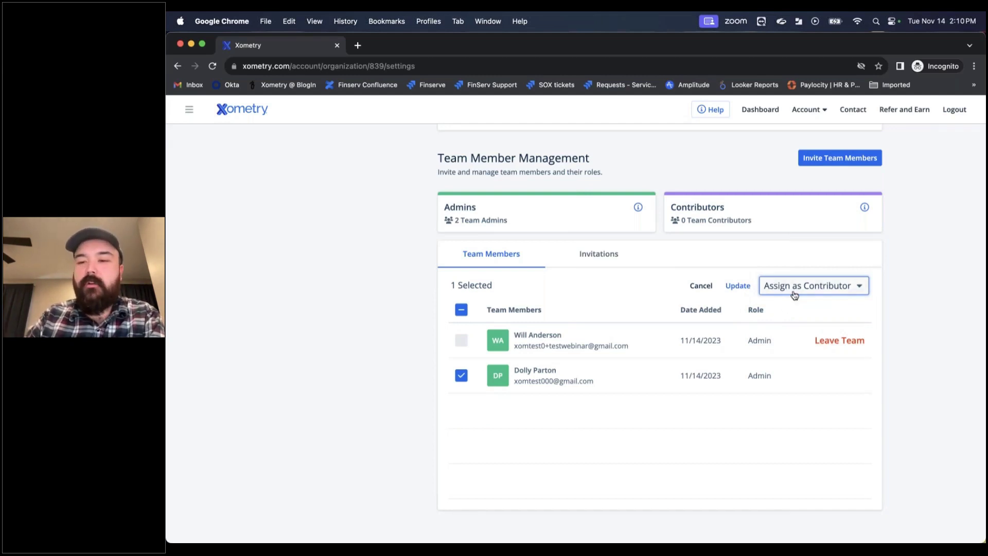
click(738, 286)
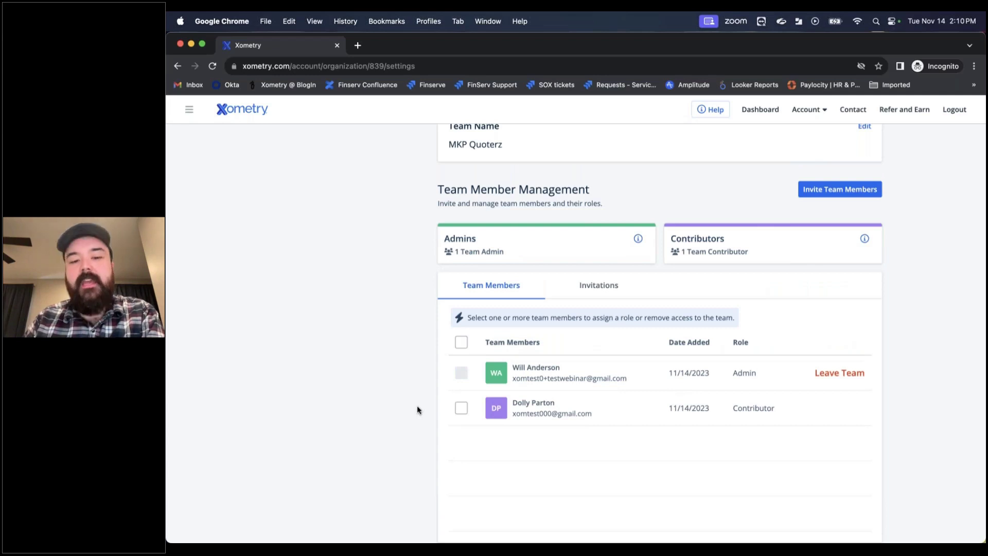
click(460, 408)
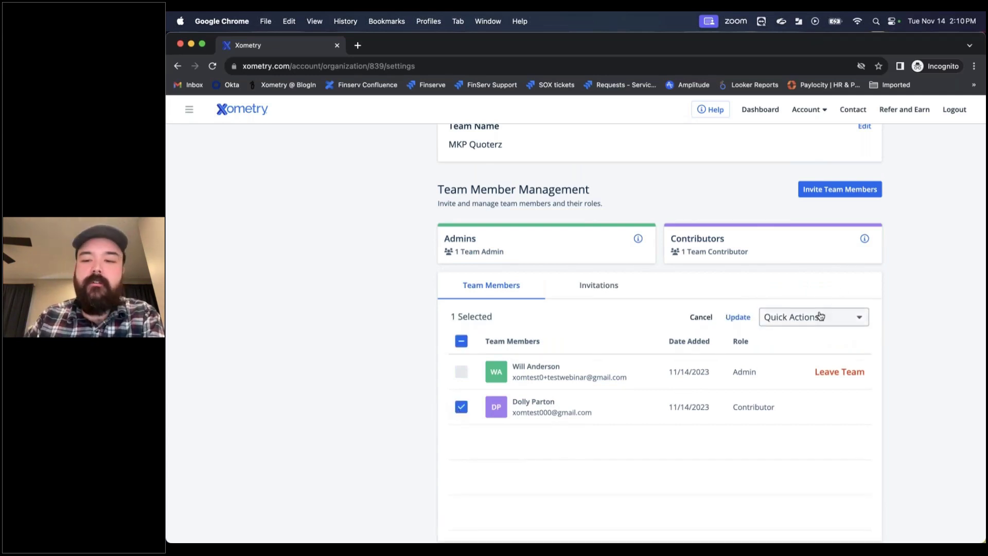
scroll(819, 316, down, 1)
click(823, 286)
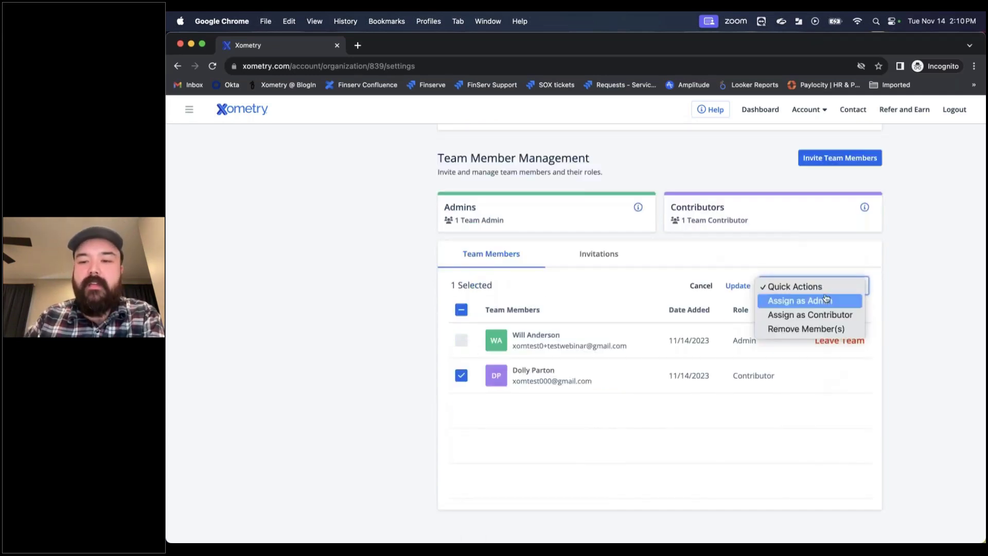
click(817, 332)
click(739, 286)
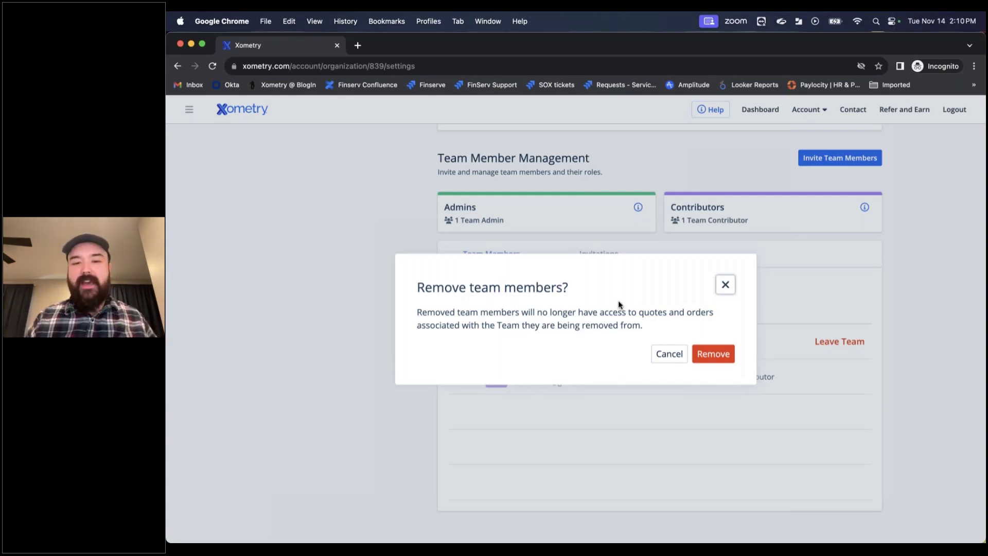
click(726, 286)
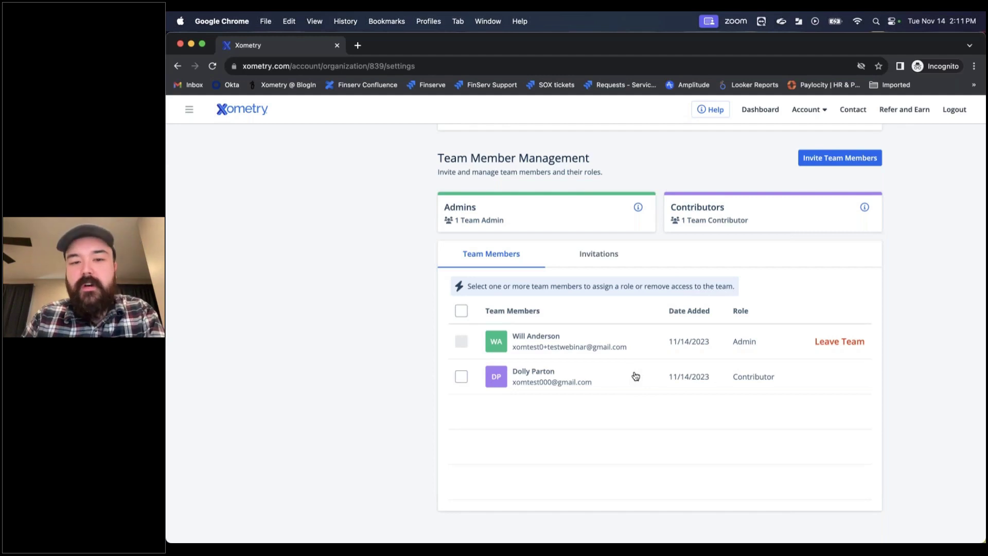
Step: In Account Settings, find MKP Quoterz (2 Members) under Teams and open its team settings
scroll(636, 375, up, 3)
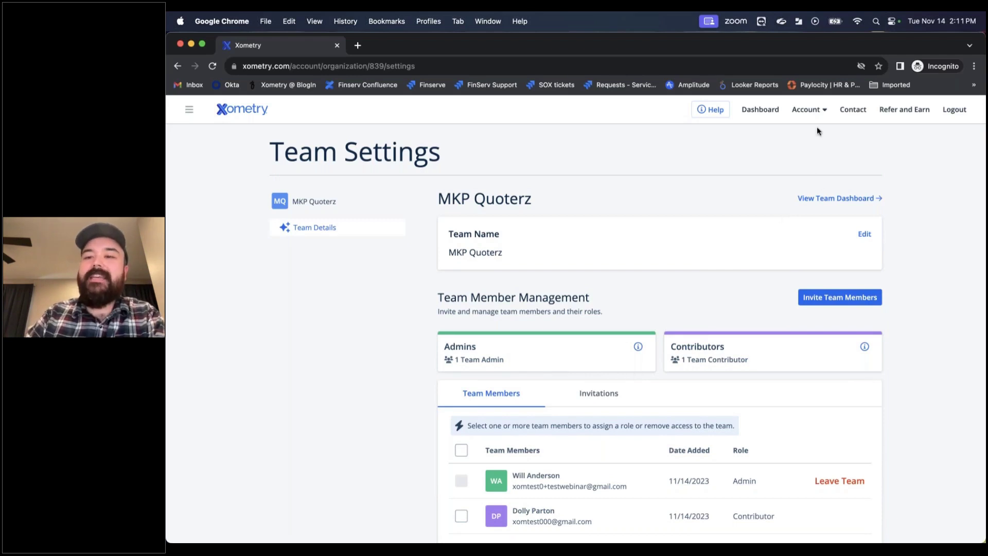
click(806, 110)
click(815, 185)
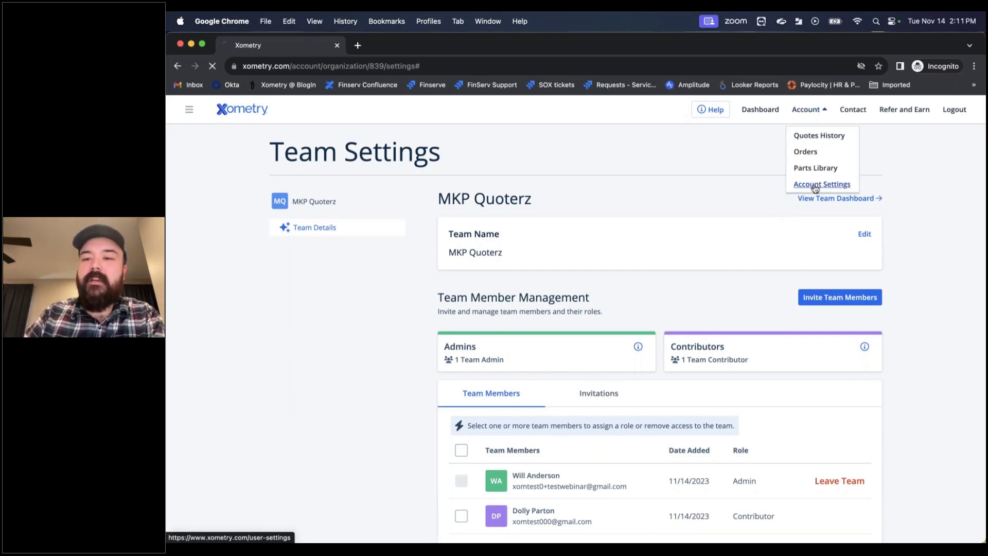
scroll(507, 294, down, 3)
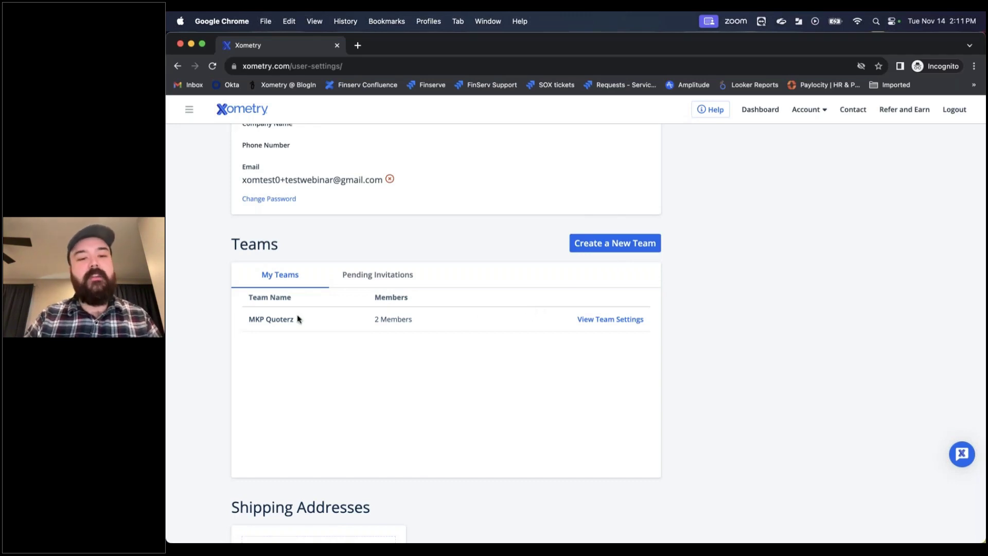
drag(299, 320, 242, 304)
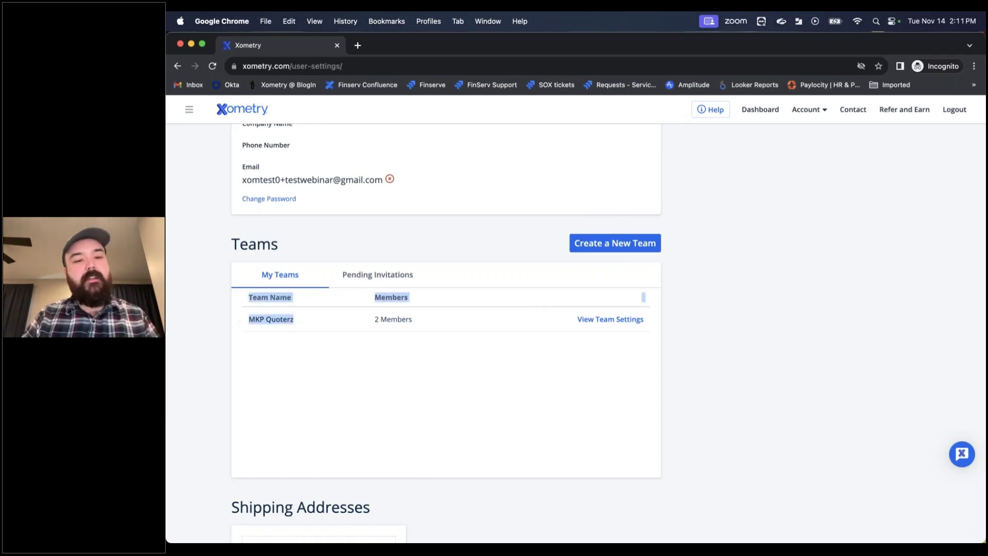
click(381, 347)
click(616, 319)
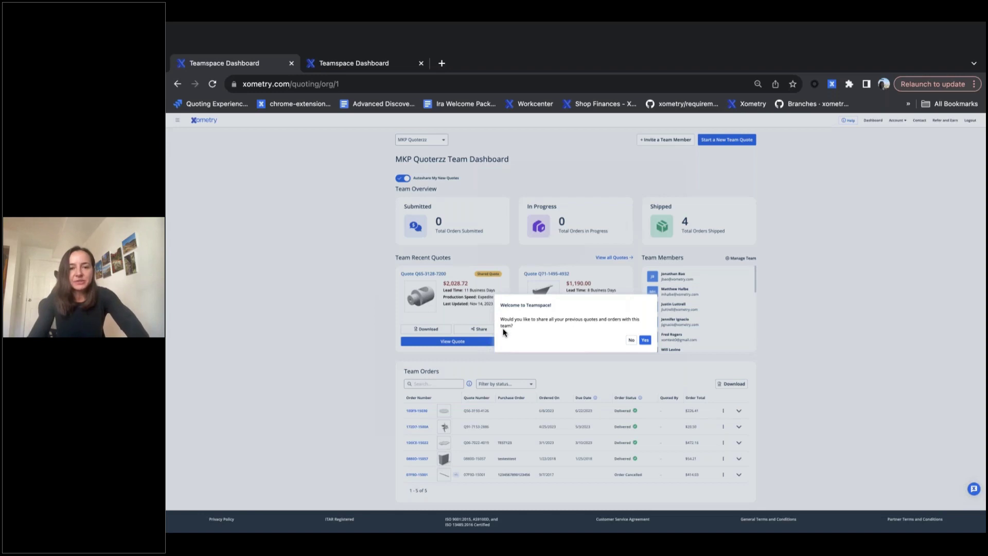
Step: Answer Yes in the Welcome to Teamspace dialog to share all previous quotes and orders with MKP Quoterzz
scroll(503, 332, up, 2)
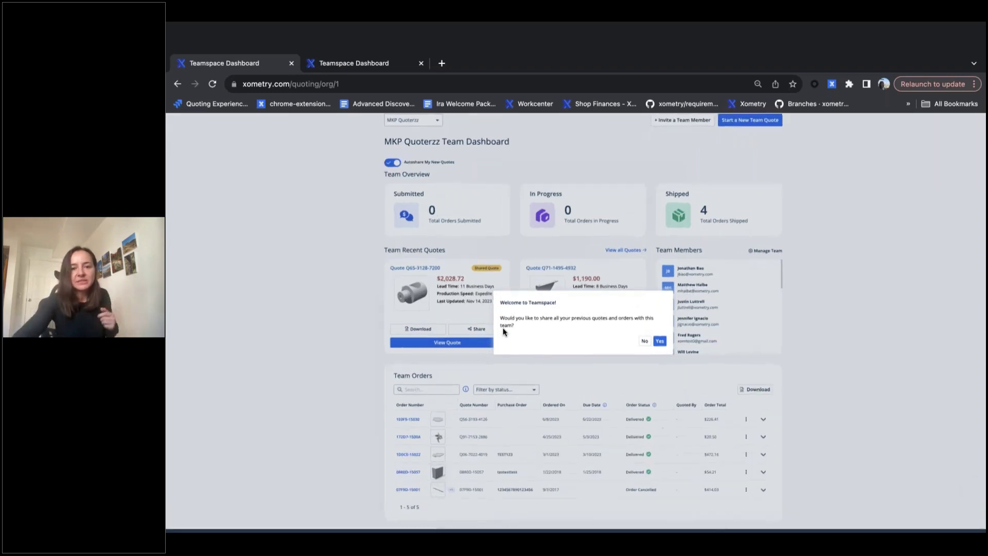
scroll(503, 332, up, 2)
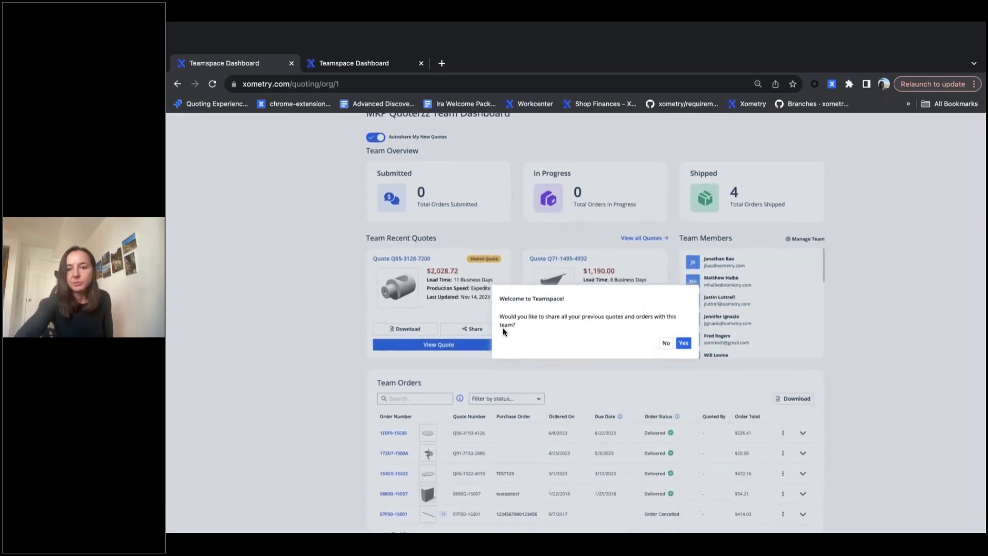
scroll(504, 332, down, 3)
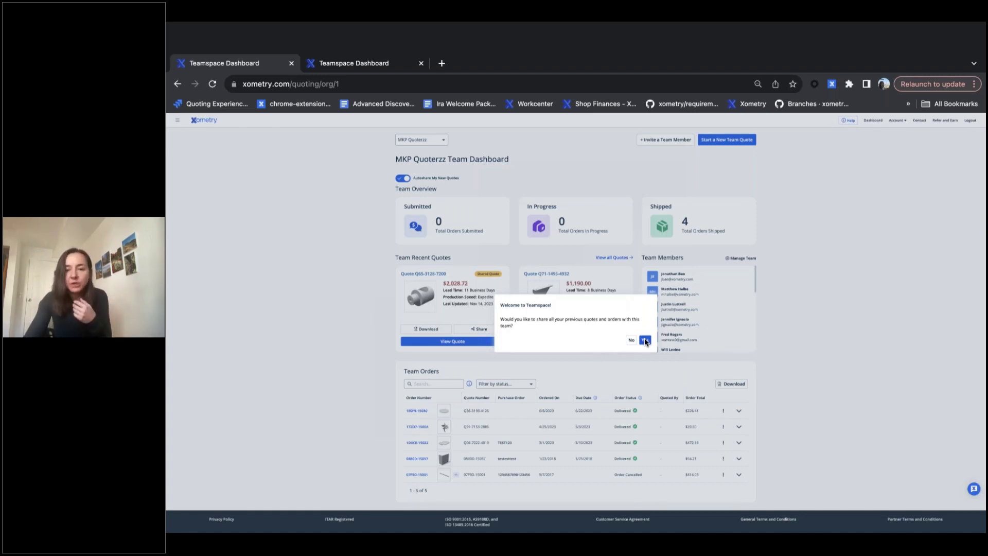
click(645, 340)
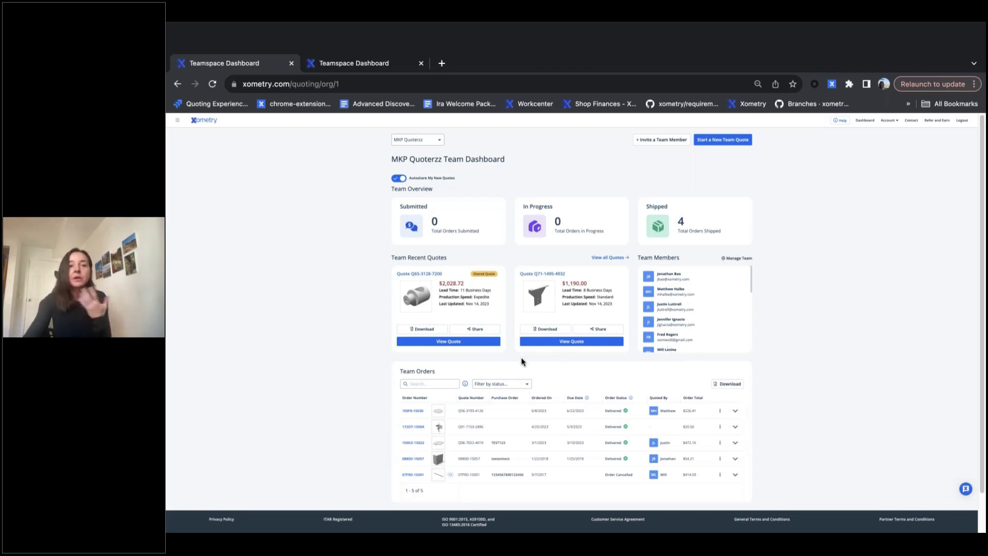
click(366, 66)
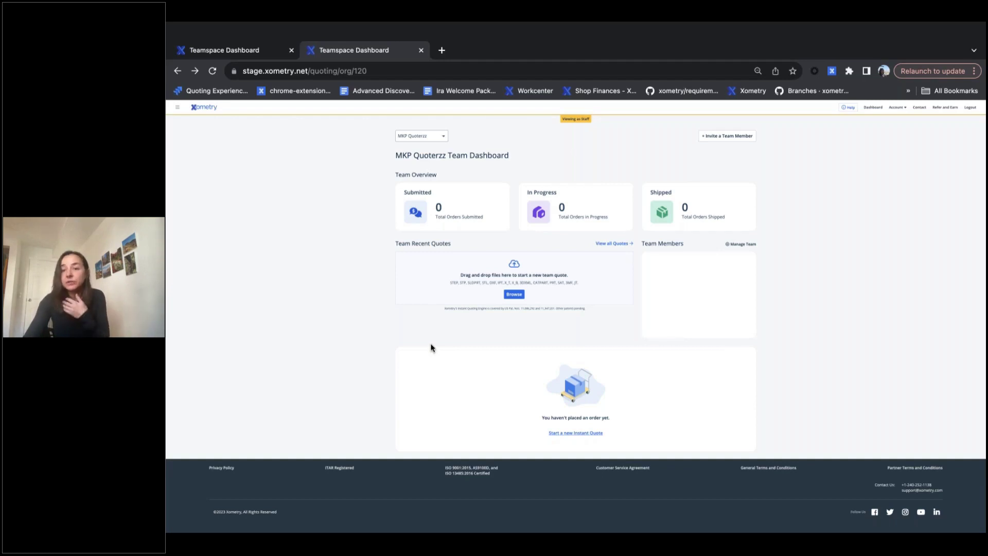
click(515, 294)
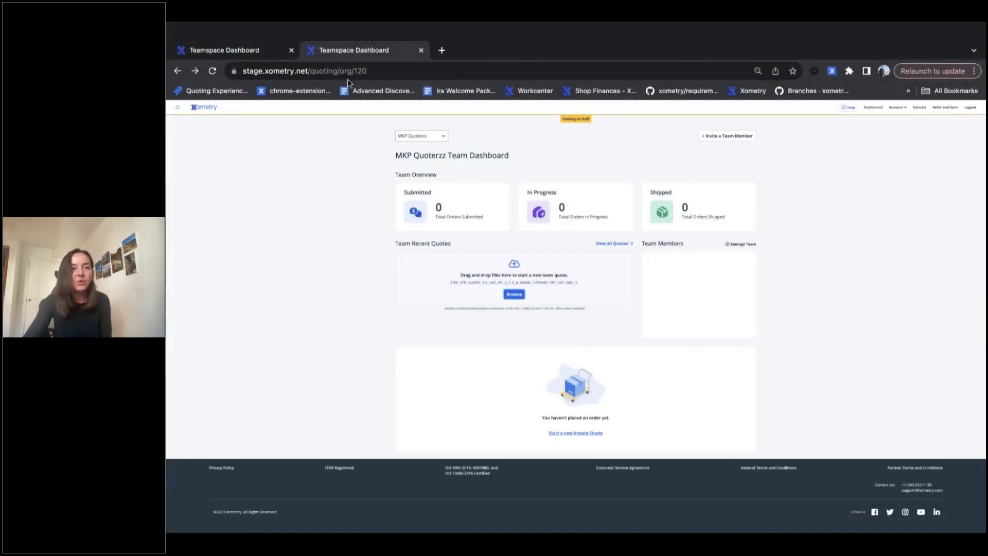
click(249, 50)
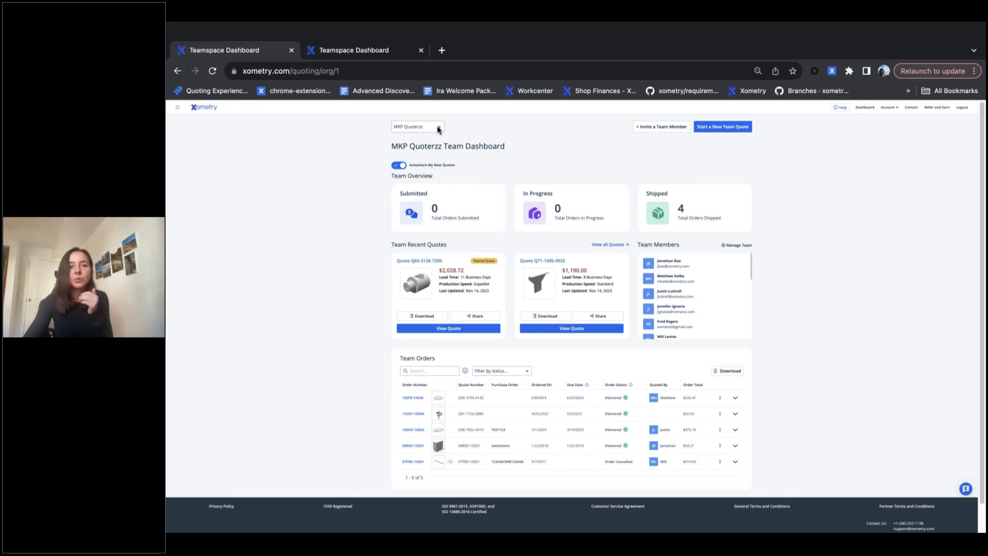
Step: Open the team list and view all of MKP Quoterzz's quotes in Quote History
click(439, 128)
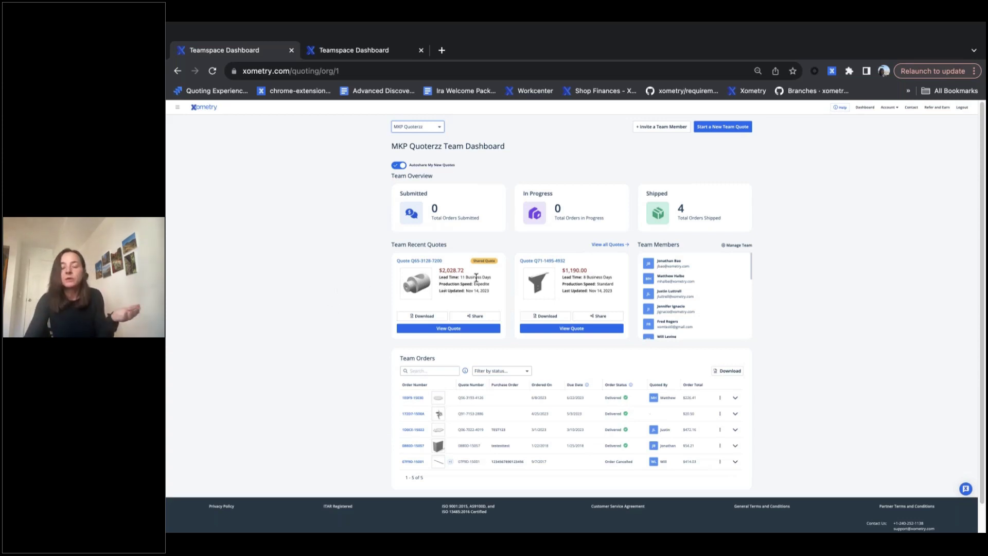
click(604, 247)
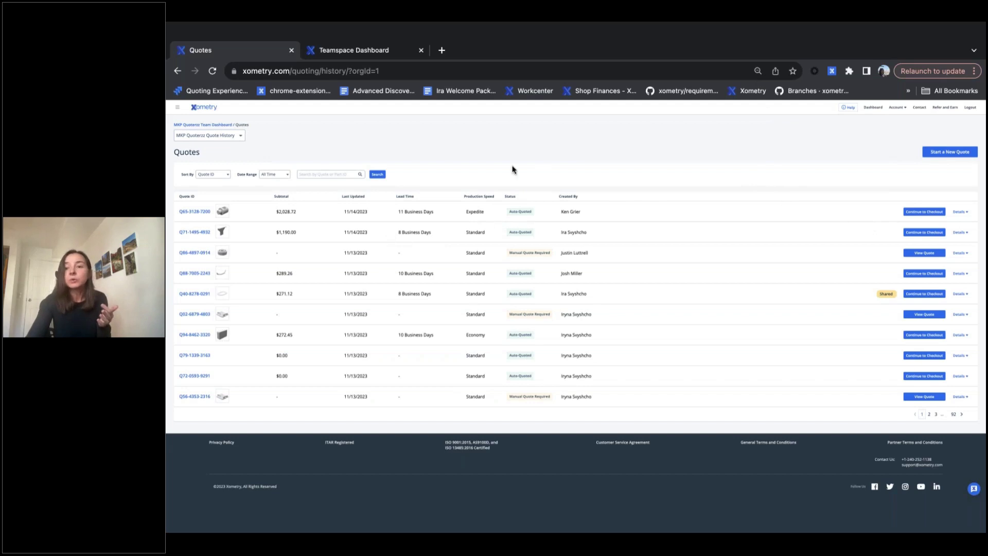
click(960, 211)
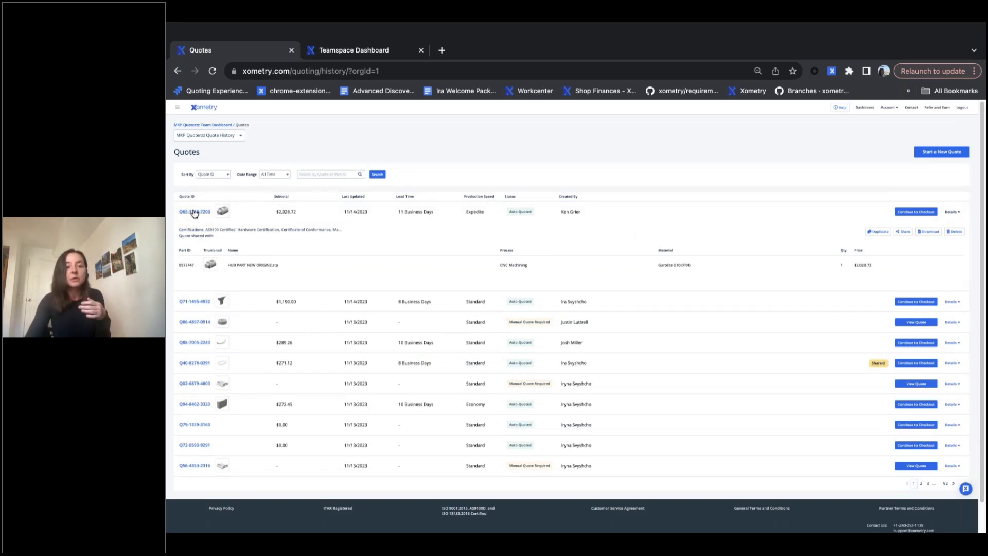
click(194, 211)
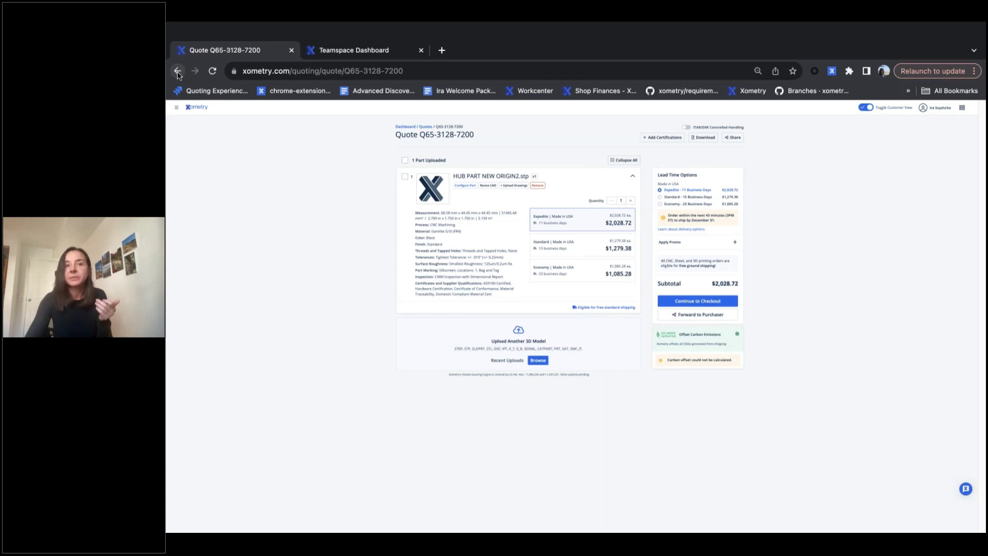
Step: Go back to the quote history, then switch from it to the MKP Quoterzz team dashboard
click(177, 71)
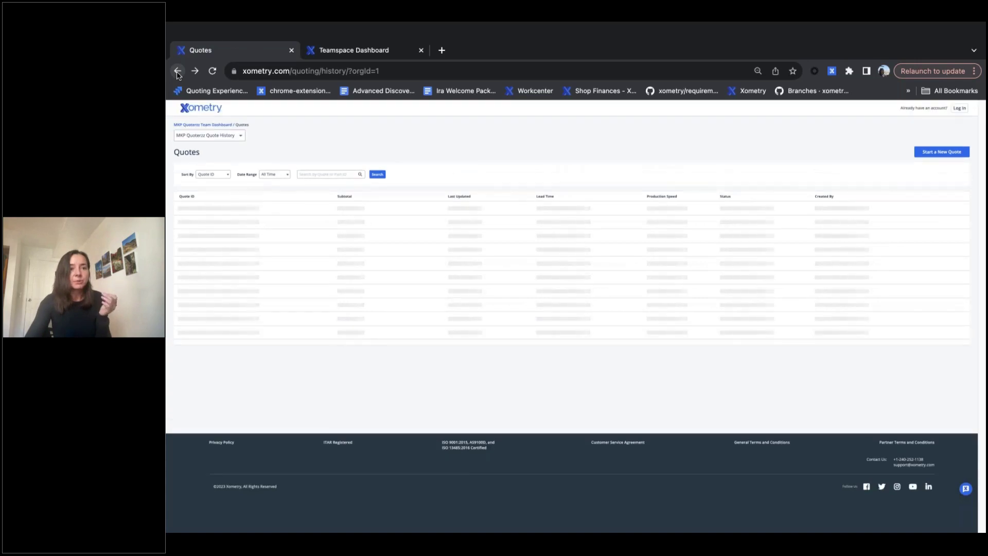
click(239, 138)
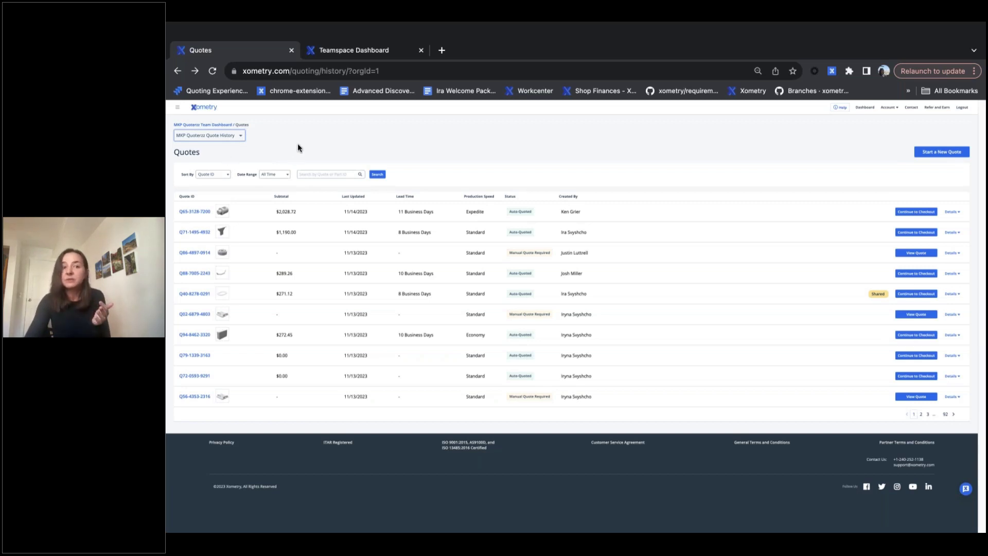
click(194, 125)
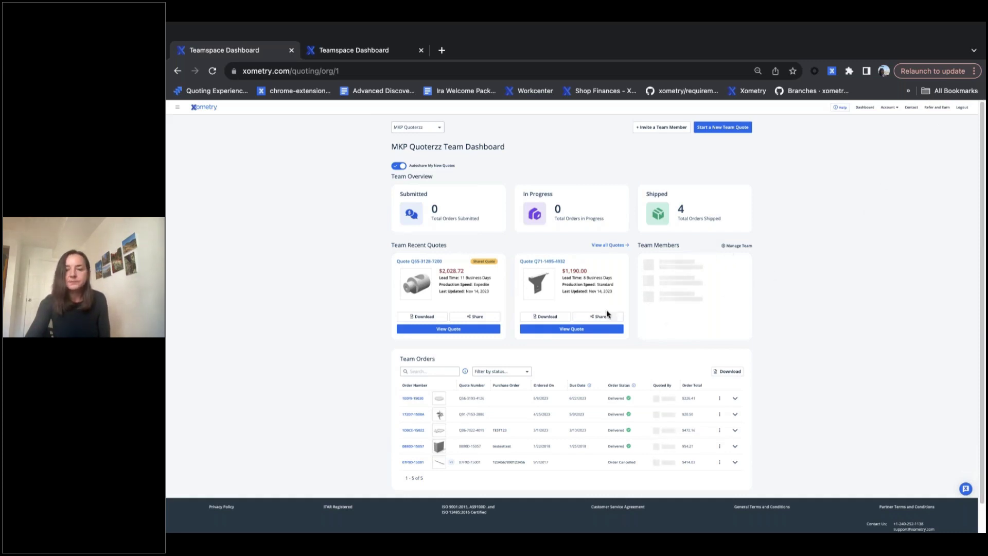
Step: Open the MKP Quoterzz team settings to manage members
scroll(435, 312, down, 1)
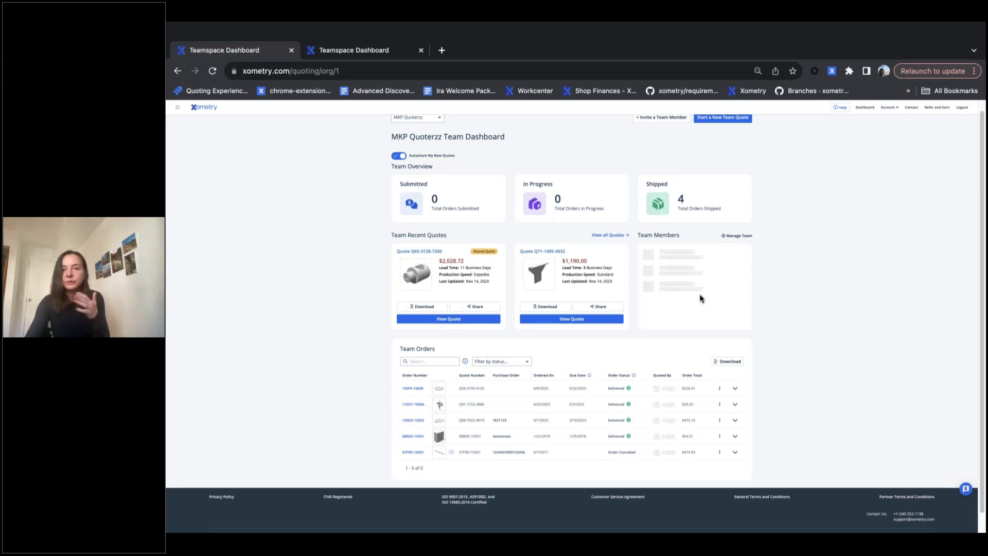
click(743, 237)
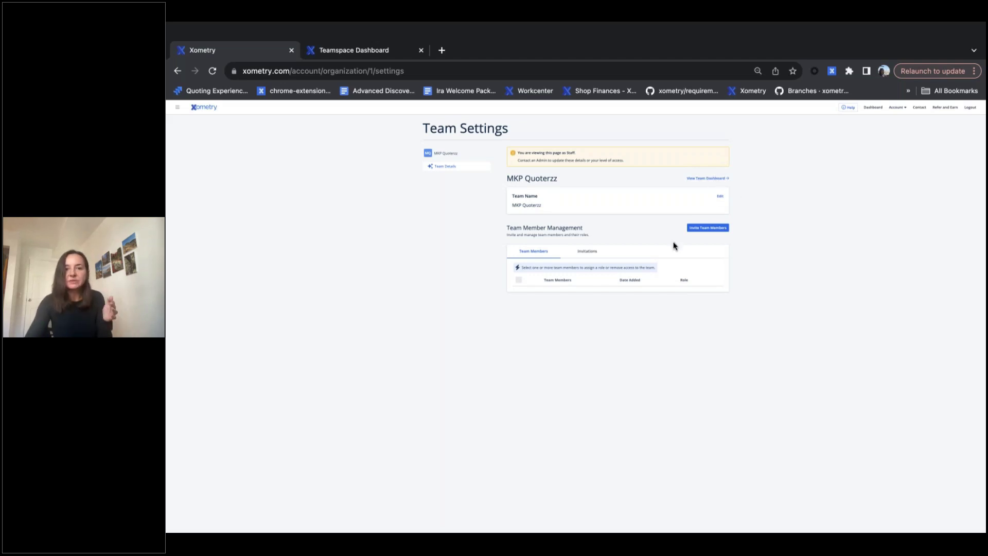
click(585, 253)
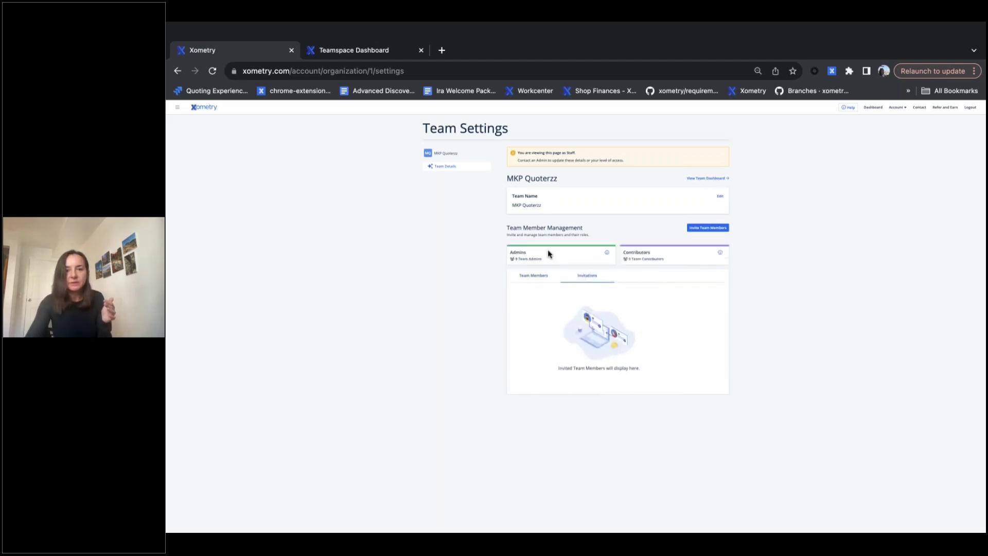
click(533, 278)
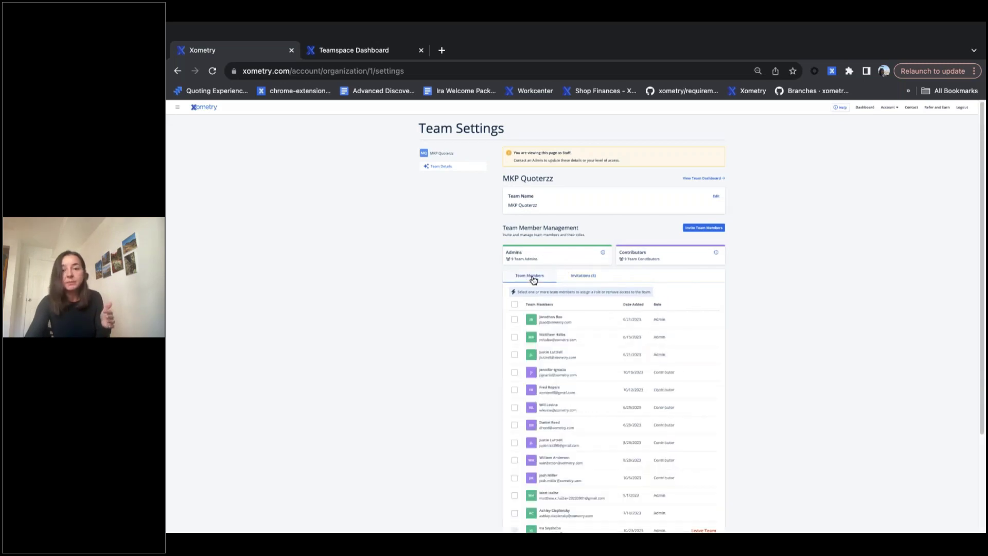
click(589, 278)
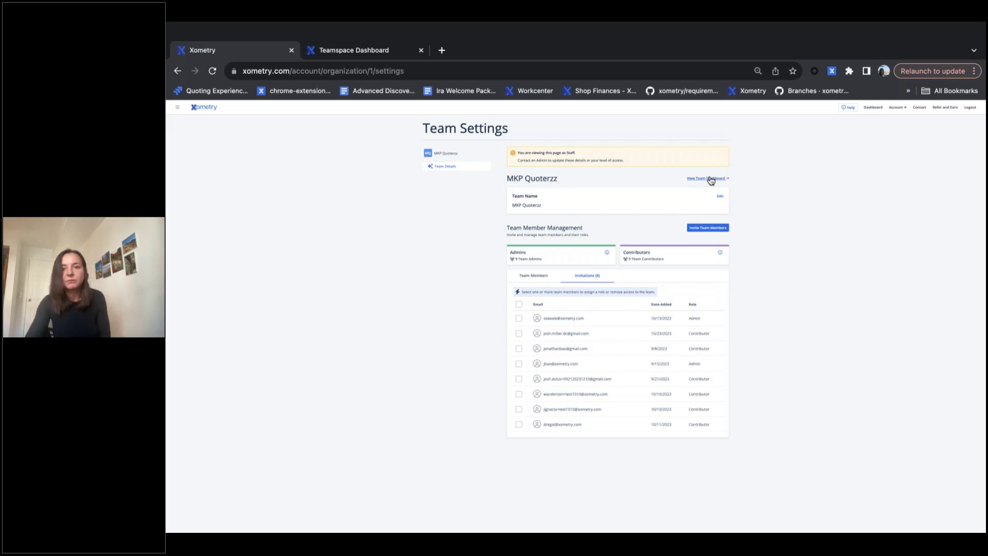
click(710, 180)
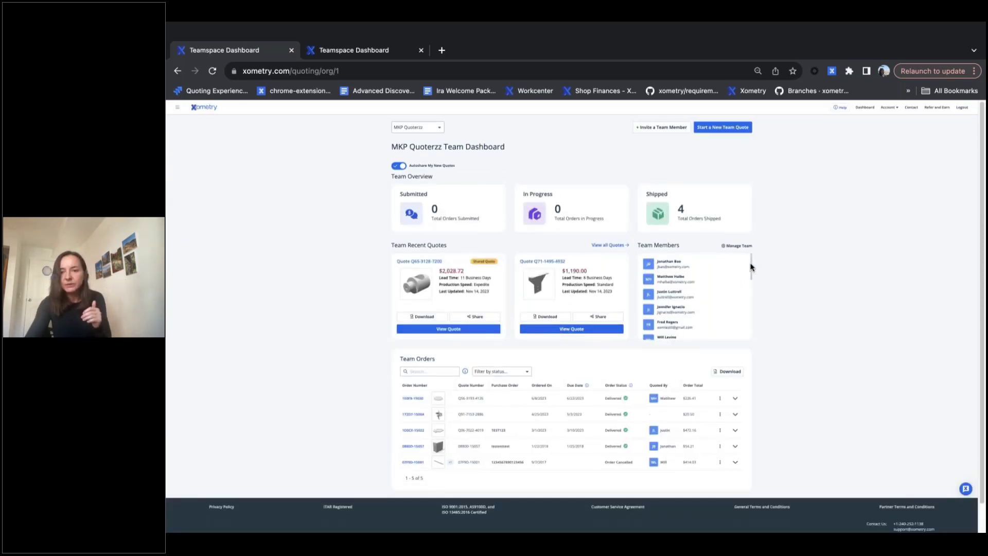
mouse_move(750, 267)
mouse_down()
mouse_move(747, 320)
mouse_move(755, 262)
mouse_up()
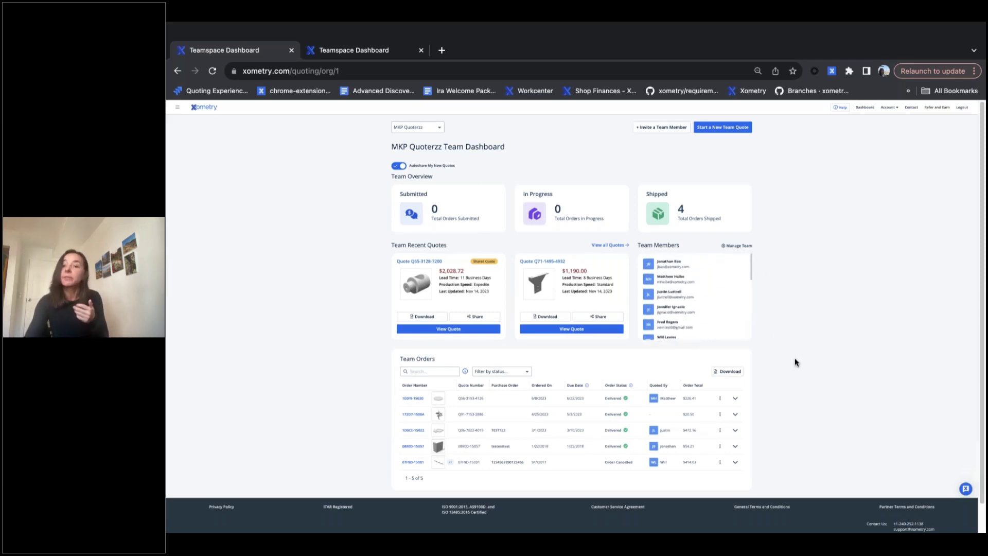
scroll(770, 352, down, 1)
scroll(771, 354, down, 1)
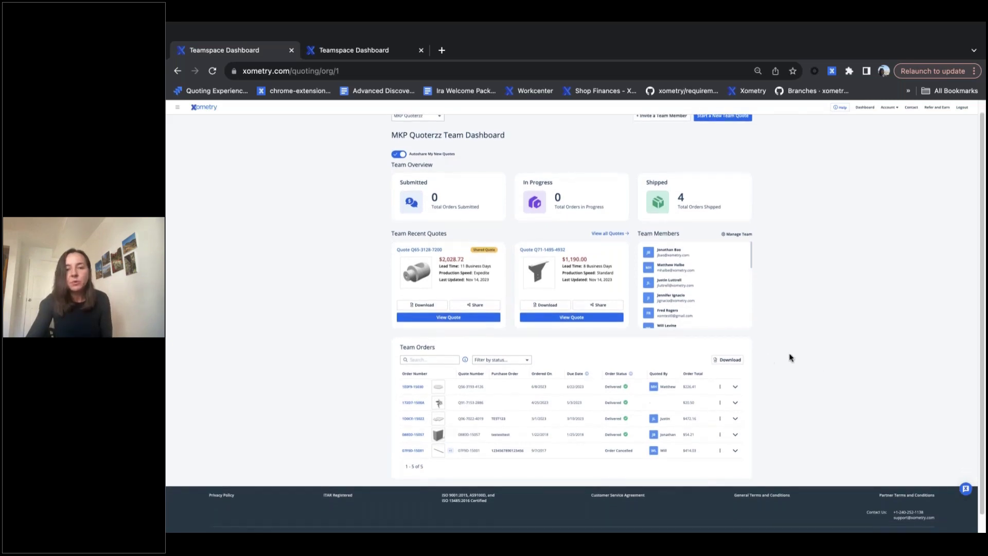
scroll(787, 356, down, 1)
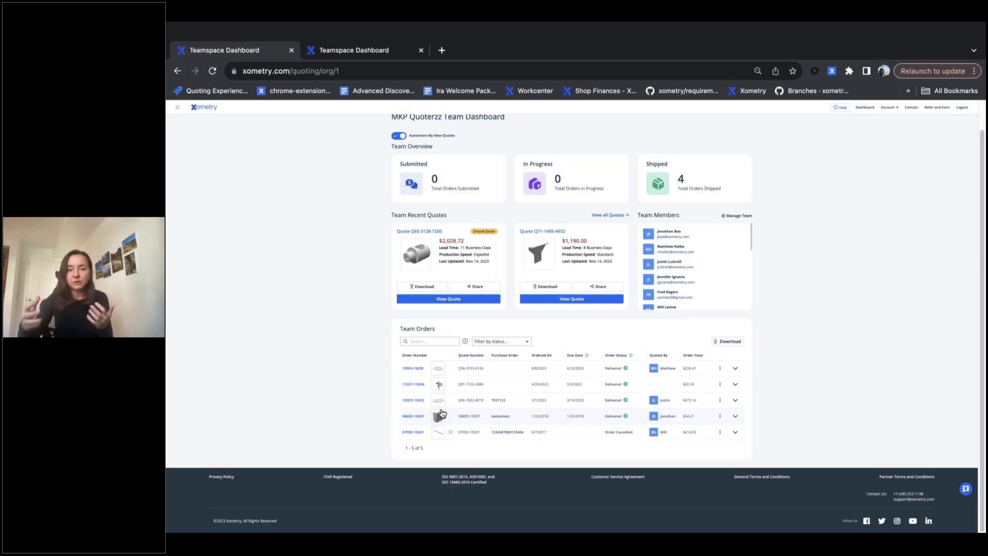
click(424, 342)
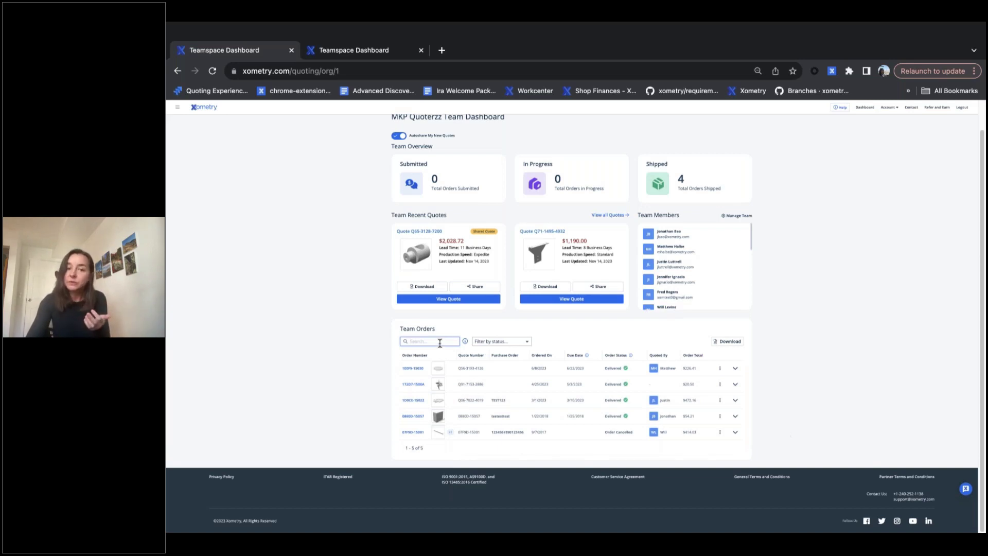
Step: Dismiss the order search help, open the order status filter, and reveal the first order's Copy Order action
mouse_move(466, 342)
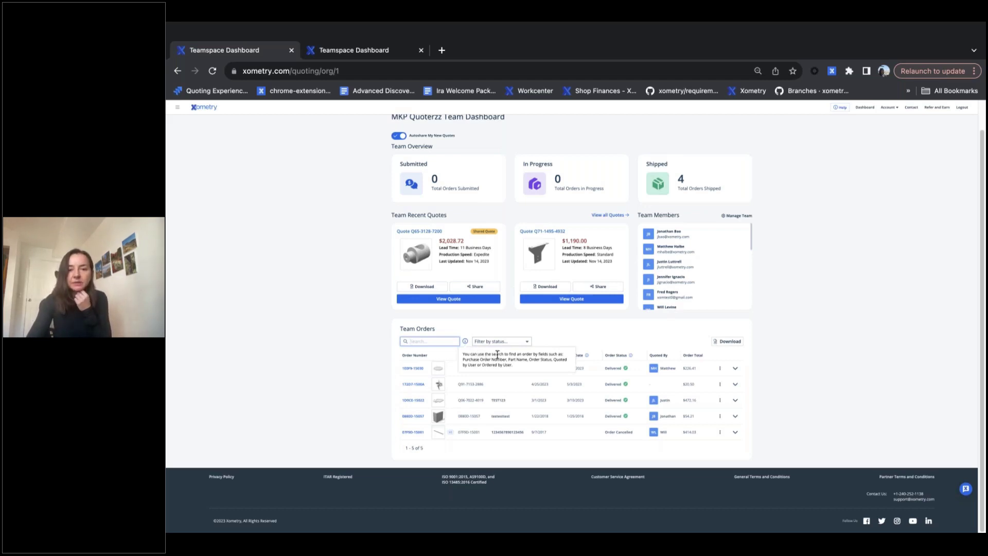
click(543, 340)
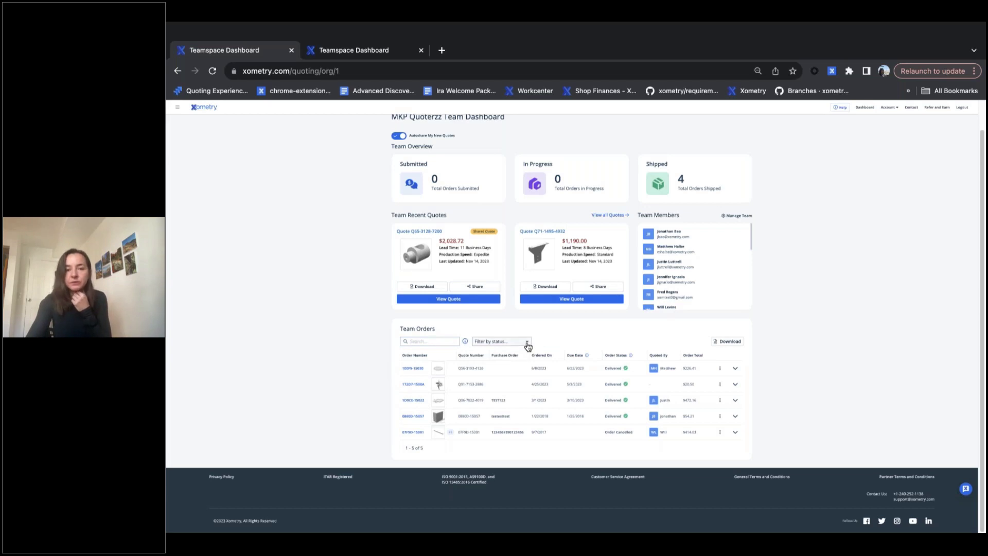
click(528, 343)
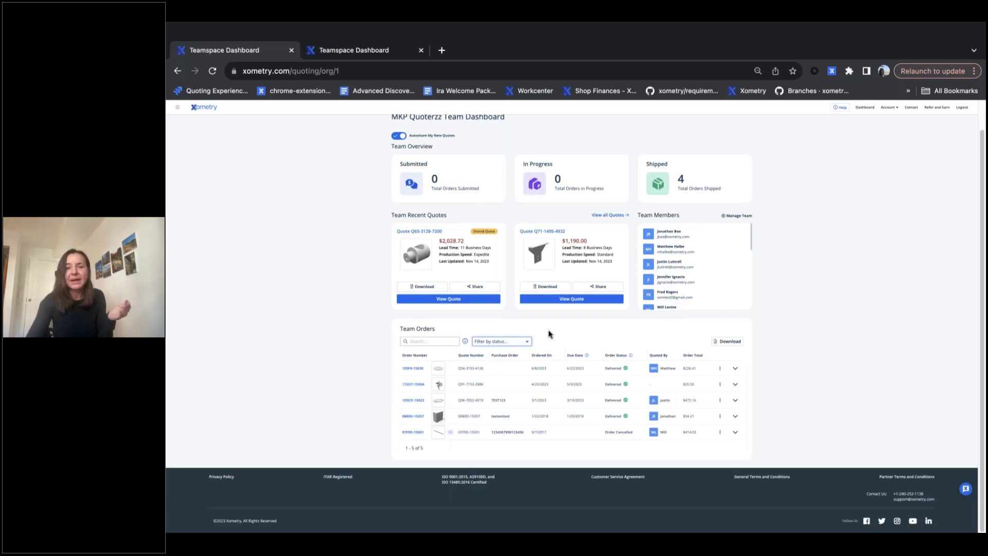
mouse_move(630, 359)
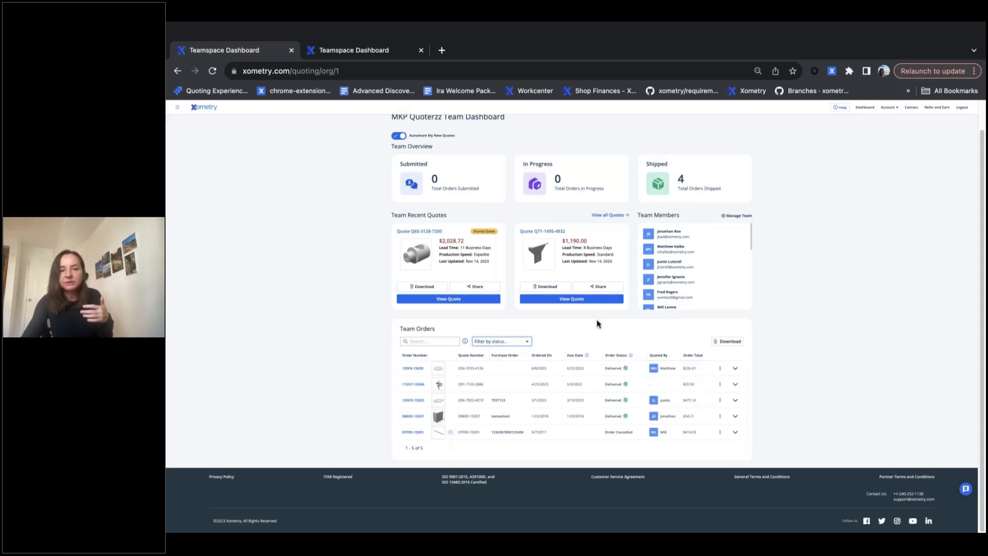
click(720, 370)
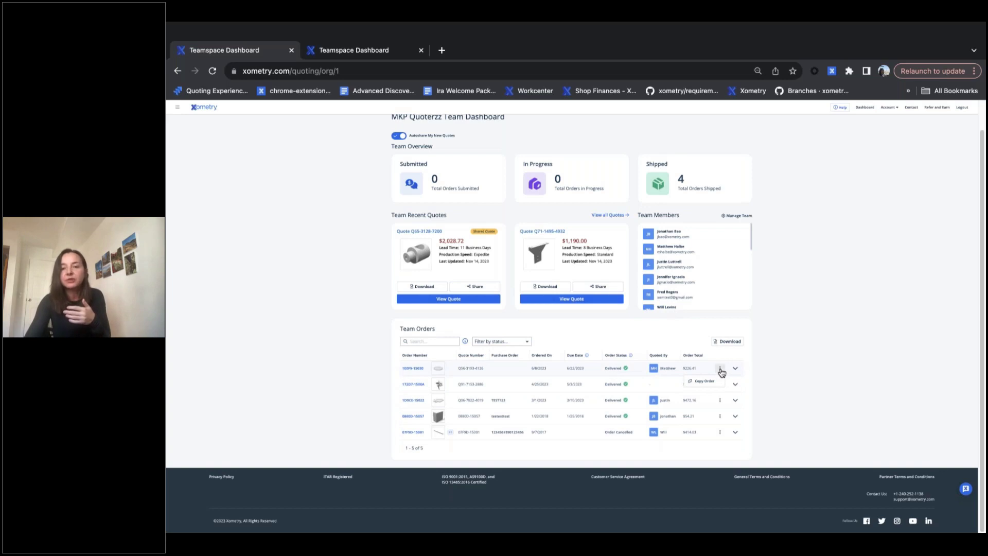
click(721, 368)
click(735, 371)
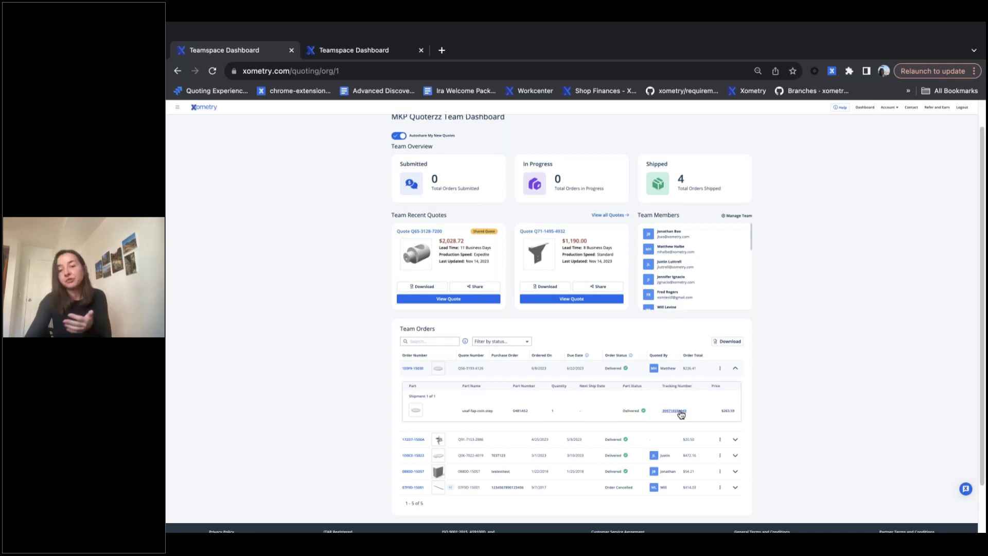
click(736, 368)
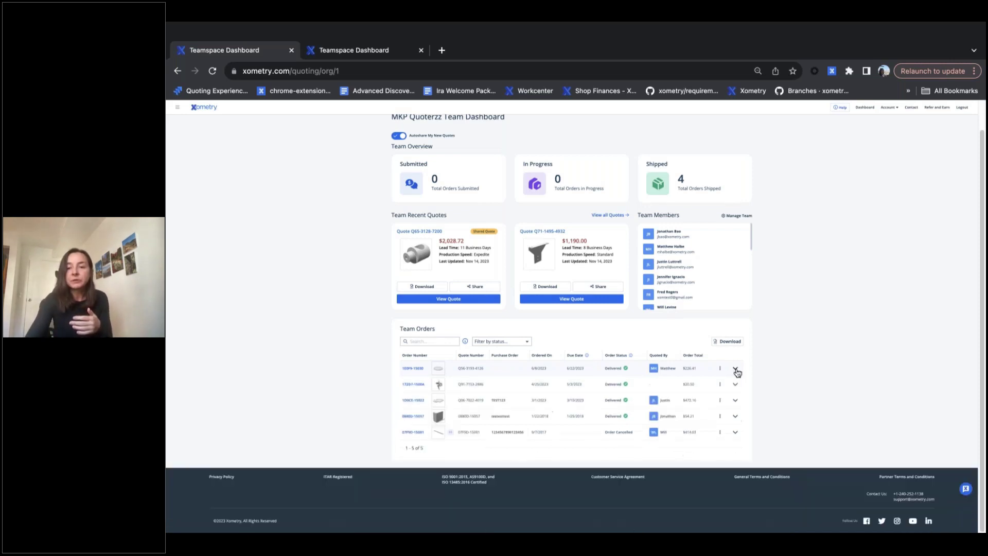
click(736, 434)
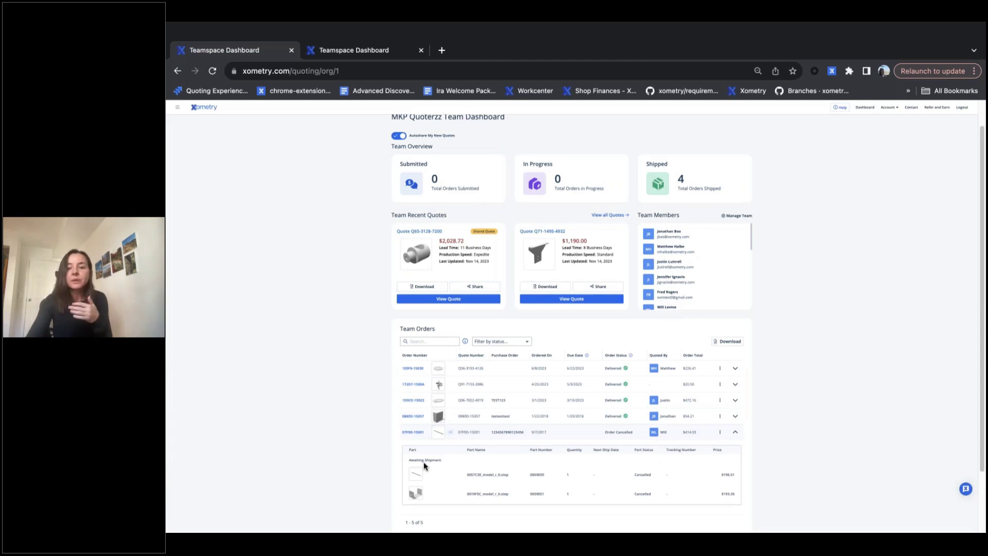
scroll(424, 462, down, 1)
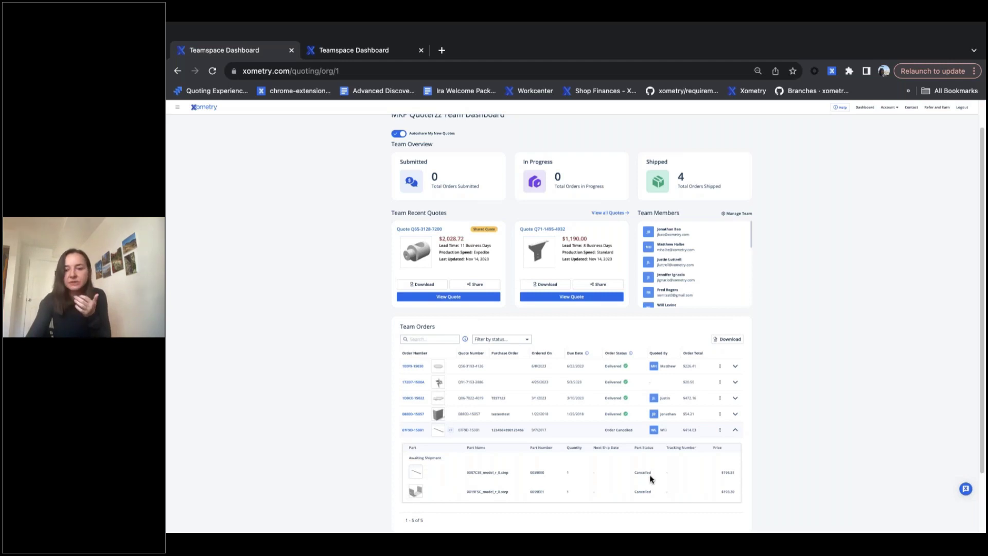
click(735, 431)
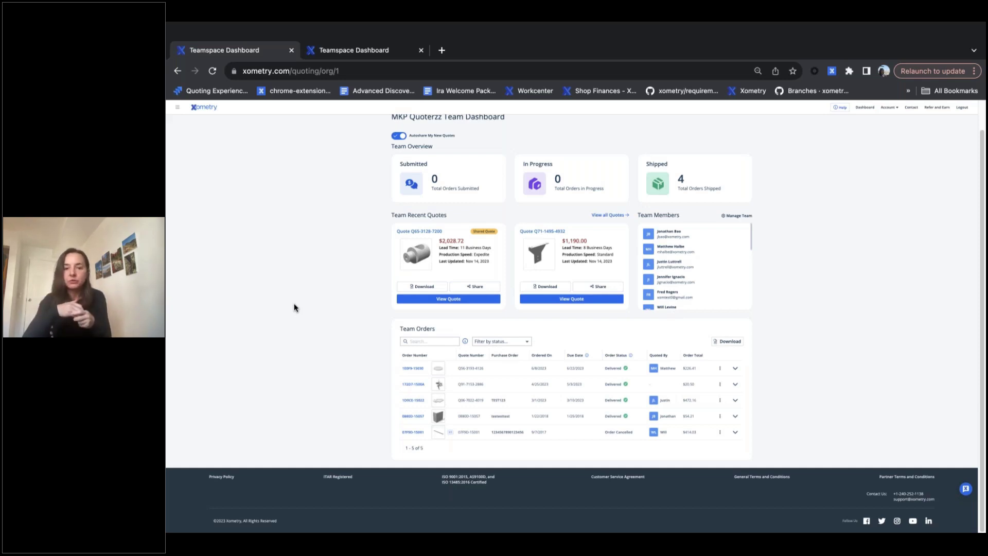
click(473, 288)
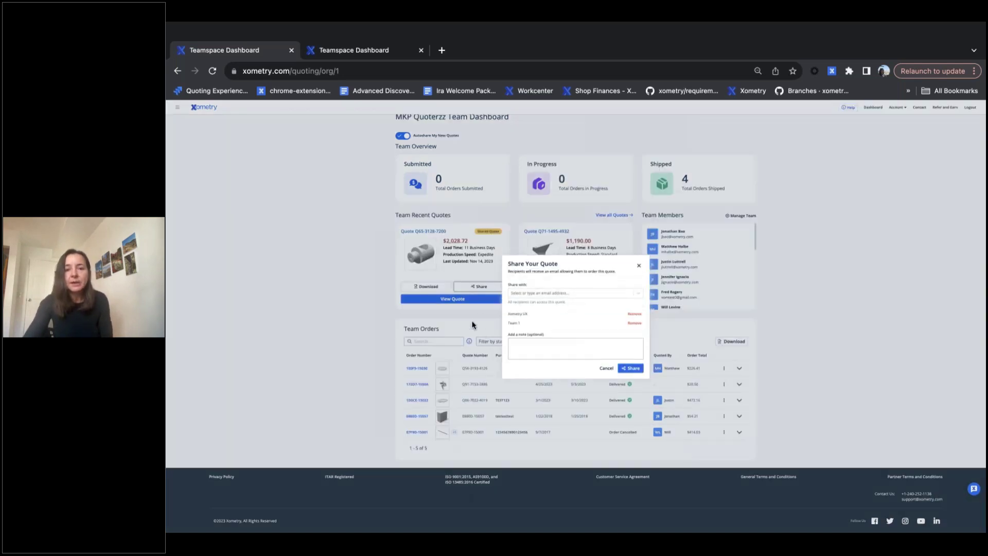
click(526, 294)
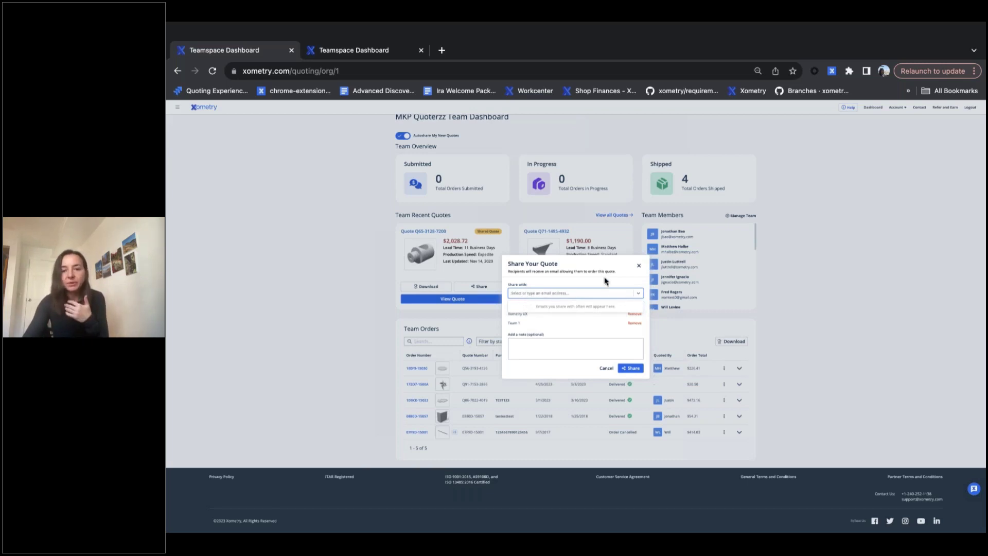
click(639, 266)
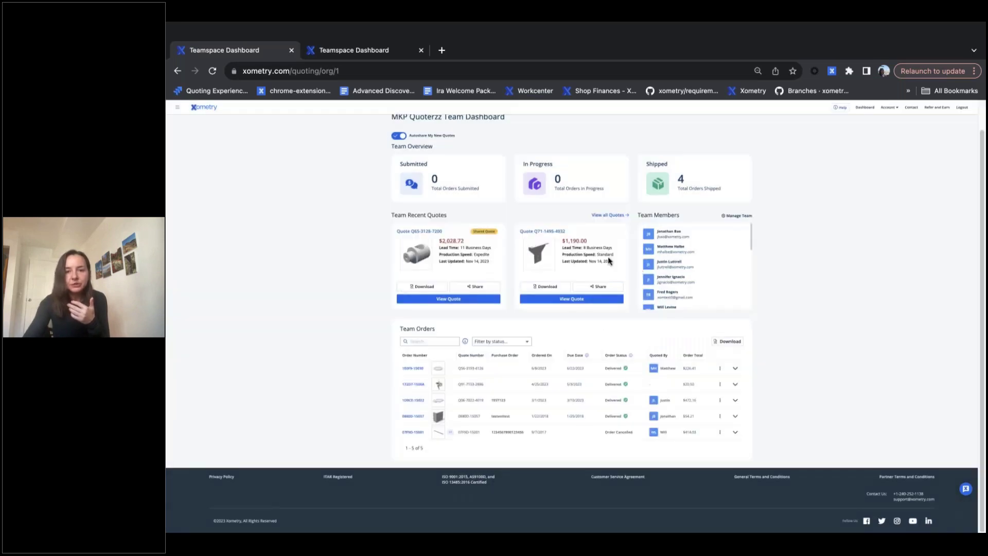
click(597, 287)
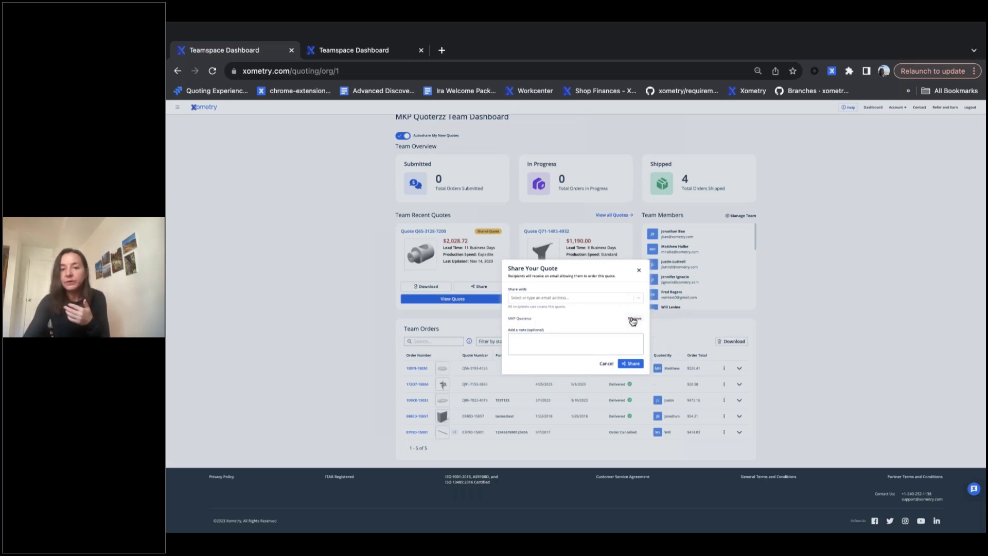
click(565, 297)
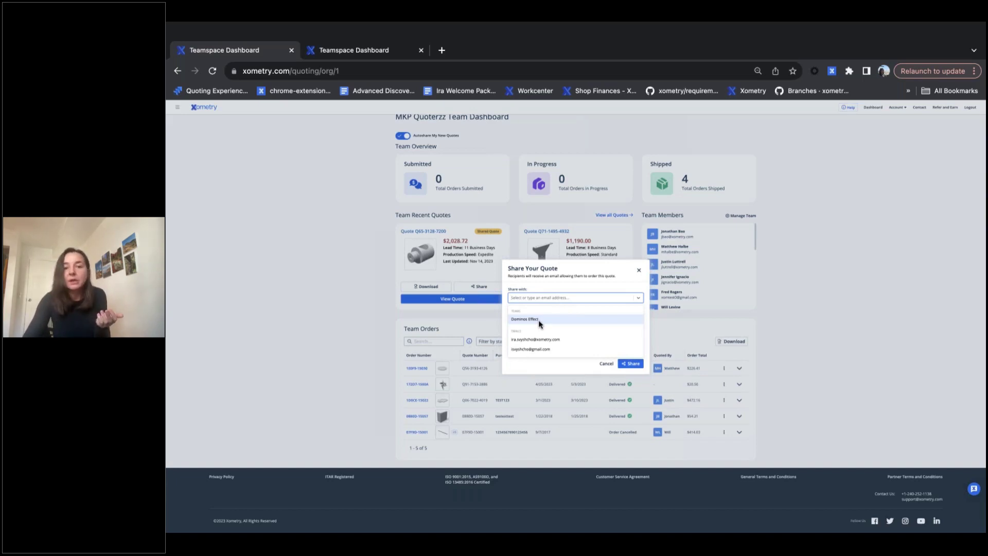
click(538, 320)
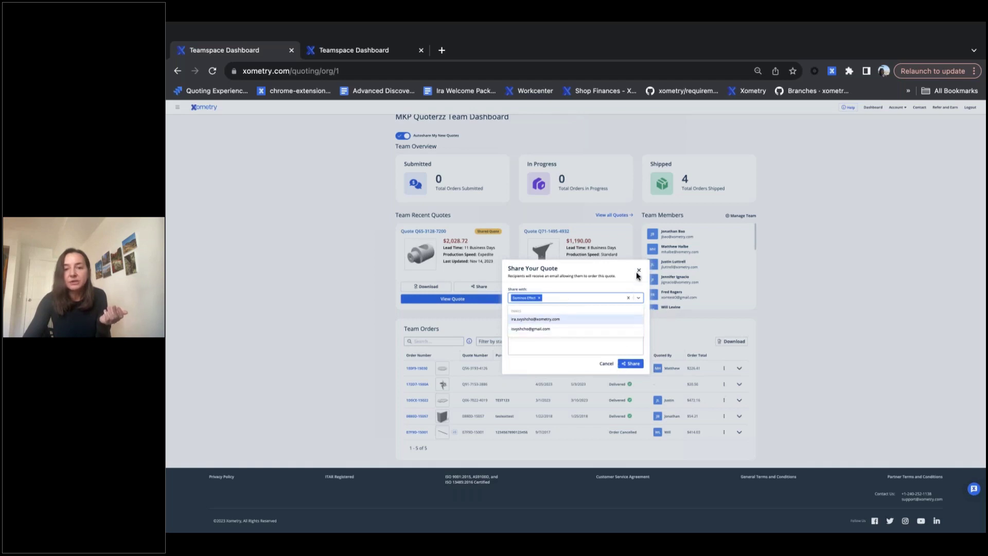
click(585, 337)
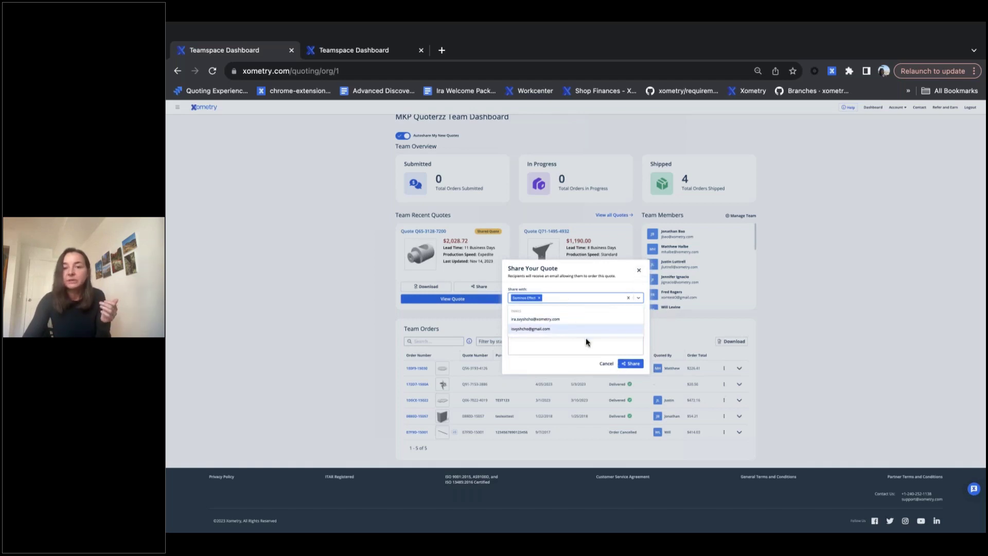
click(637, 272)
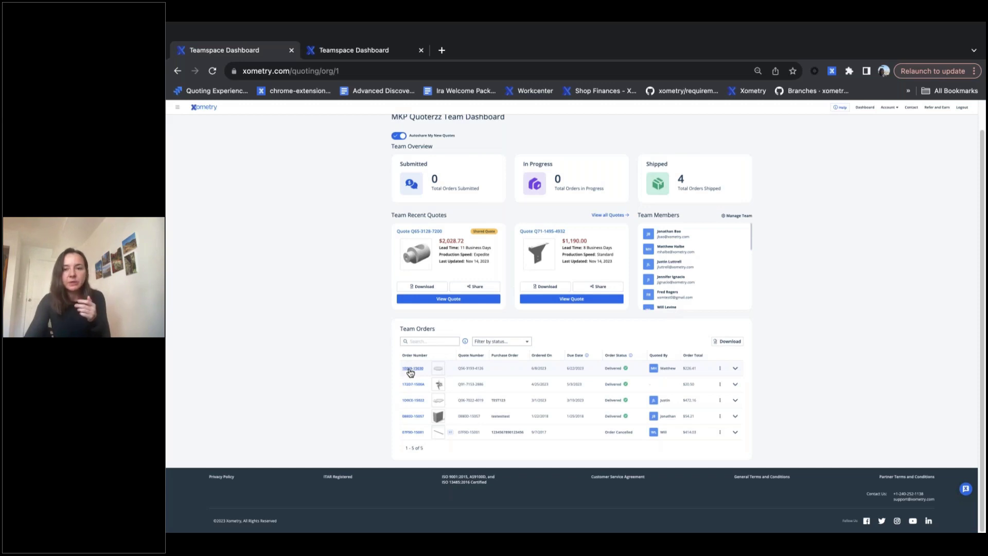
click(410, 369)
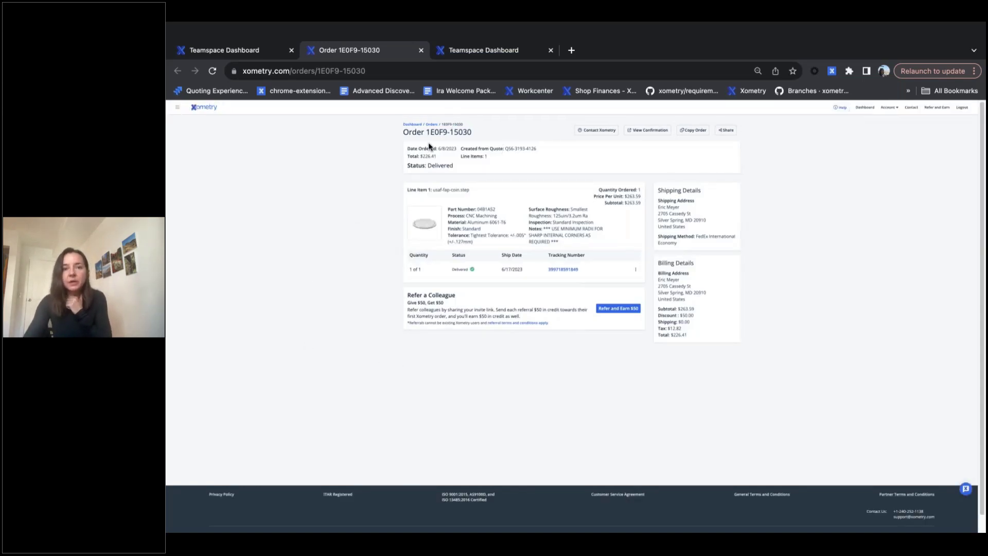
click(727, 131)
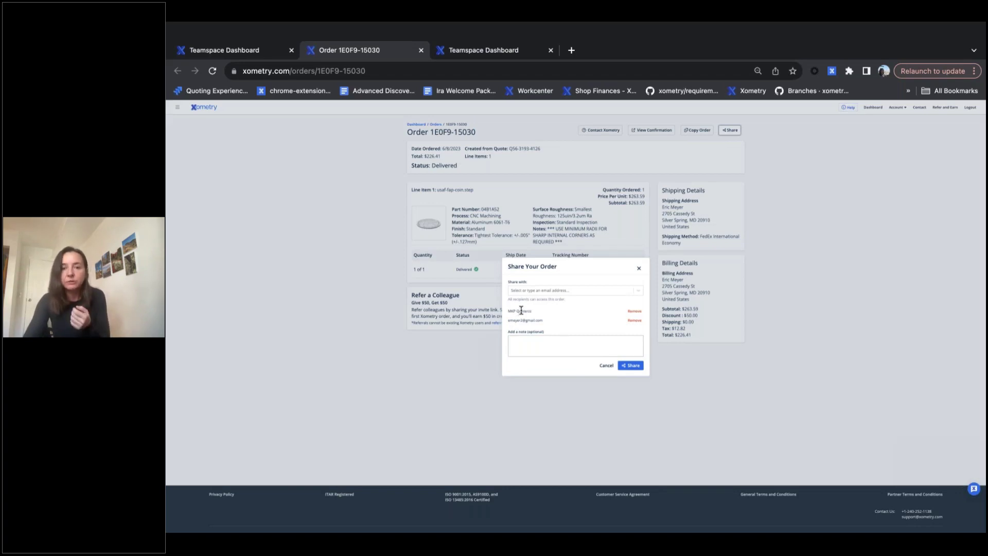
click(521, 292)
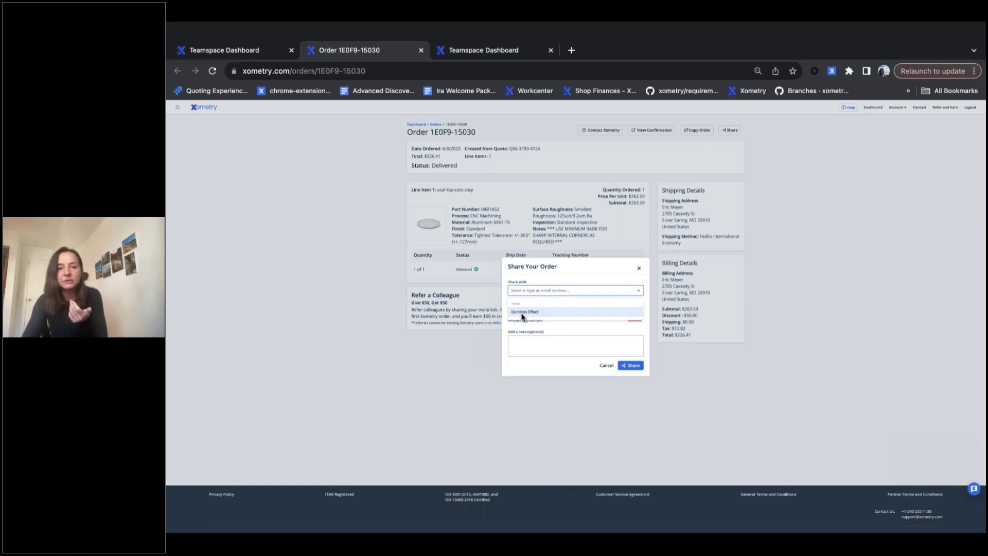
click(523, 312)
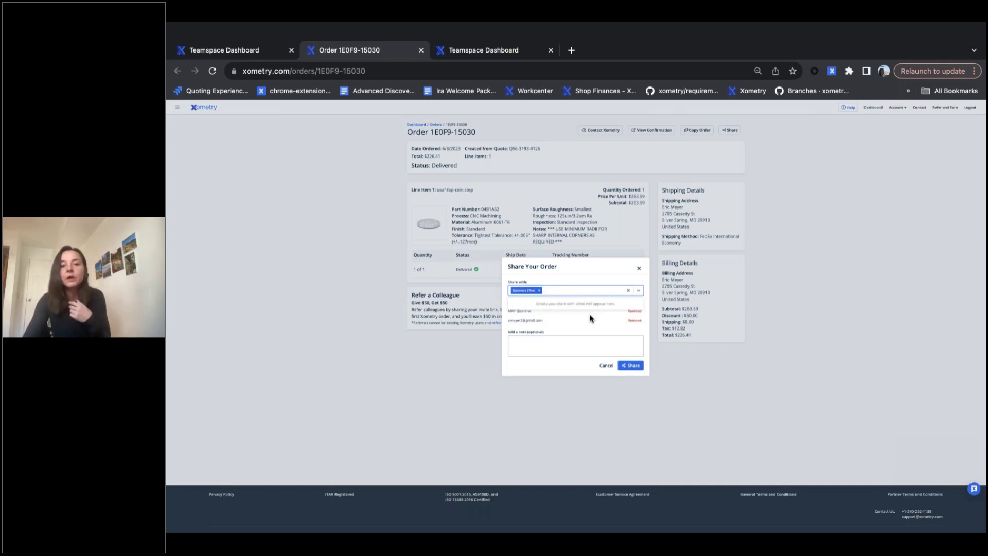
click(639, 268)
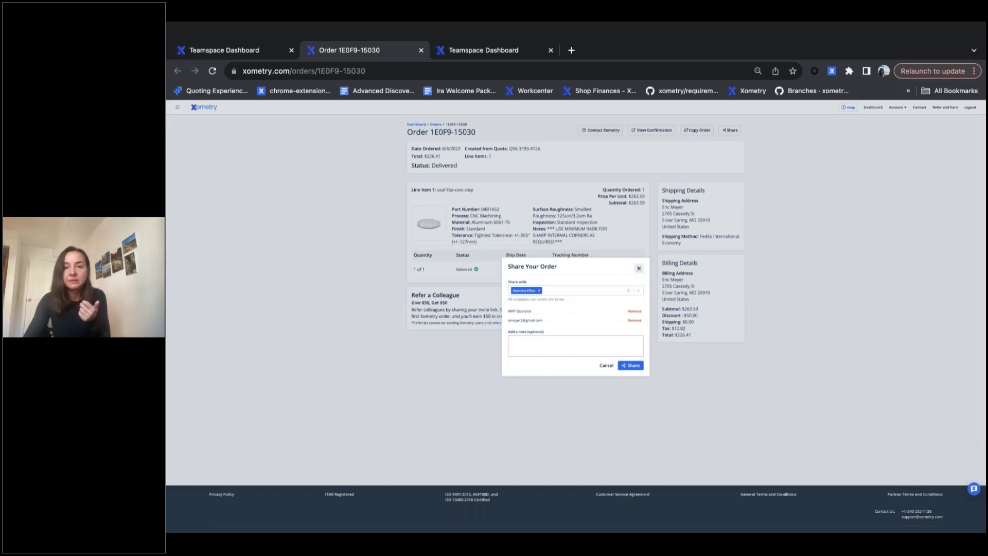
click(257, 50)
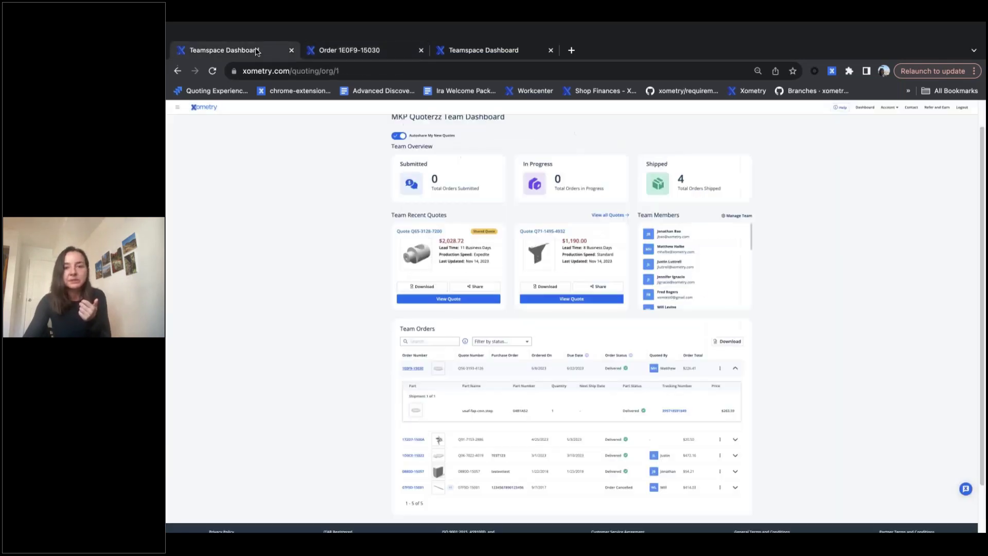
click(720, 369)
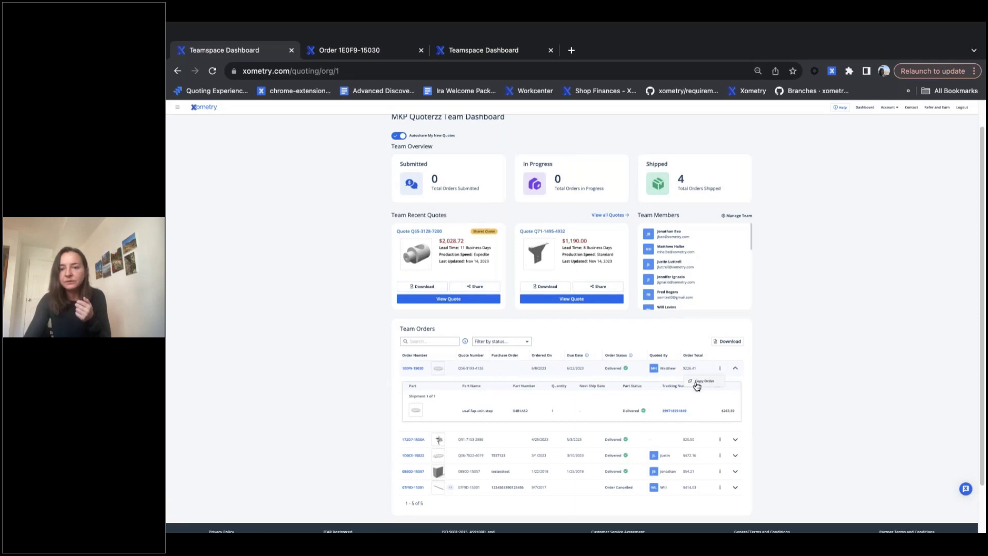
click(736, 371)
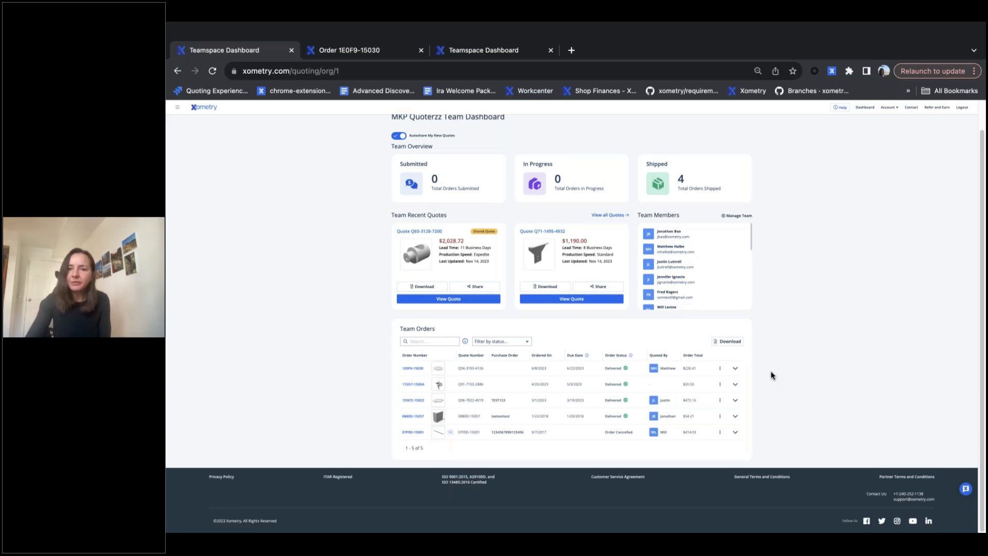
scroll(772, 373, up, 1)
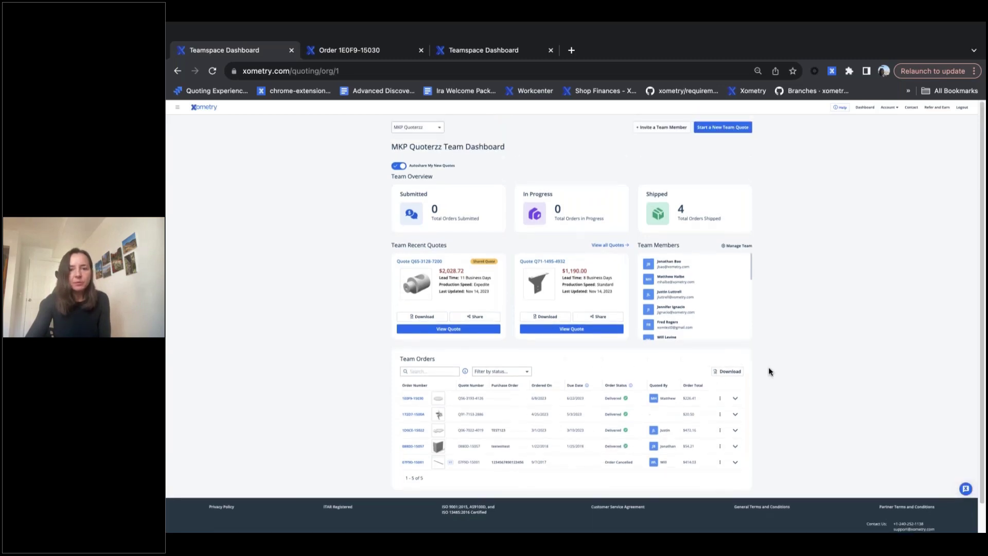